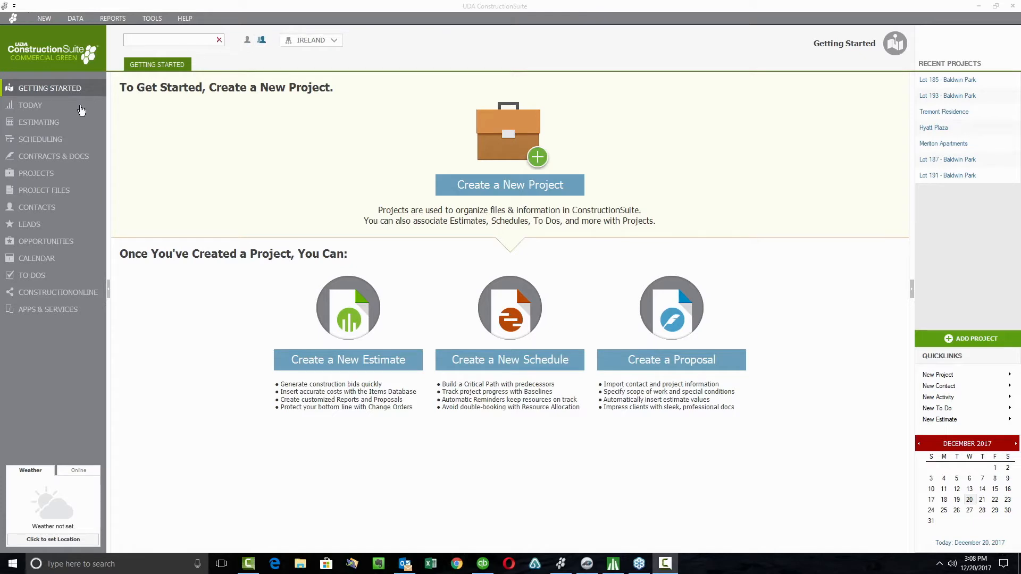
# View the Estimating section's dashboard and its custom estimate templates.
pyautogui.click(51, 128)
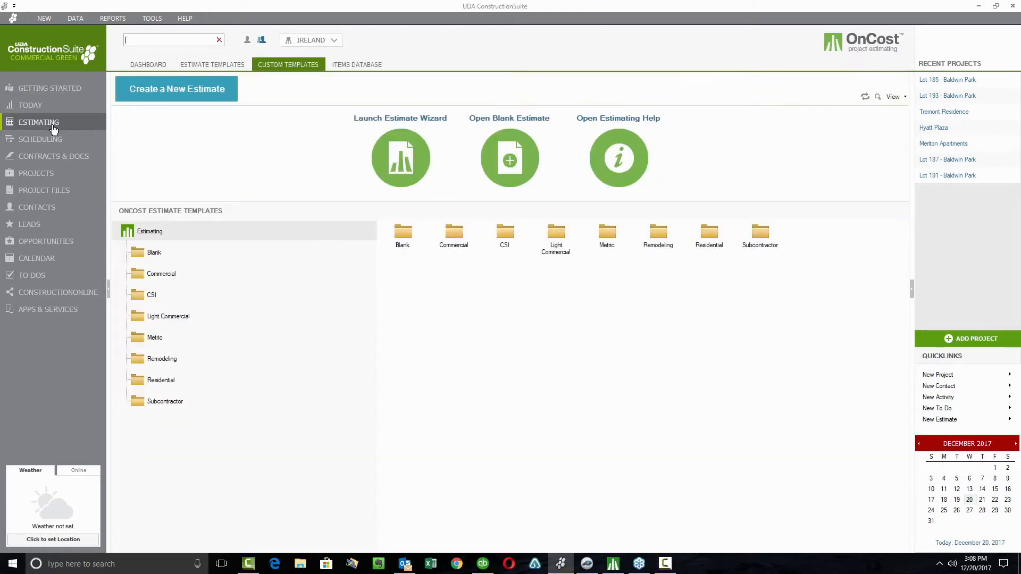
pyautogui.click(139, 66)
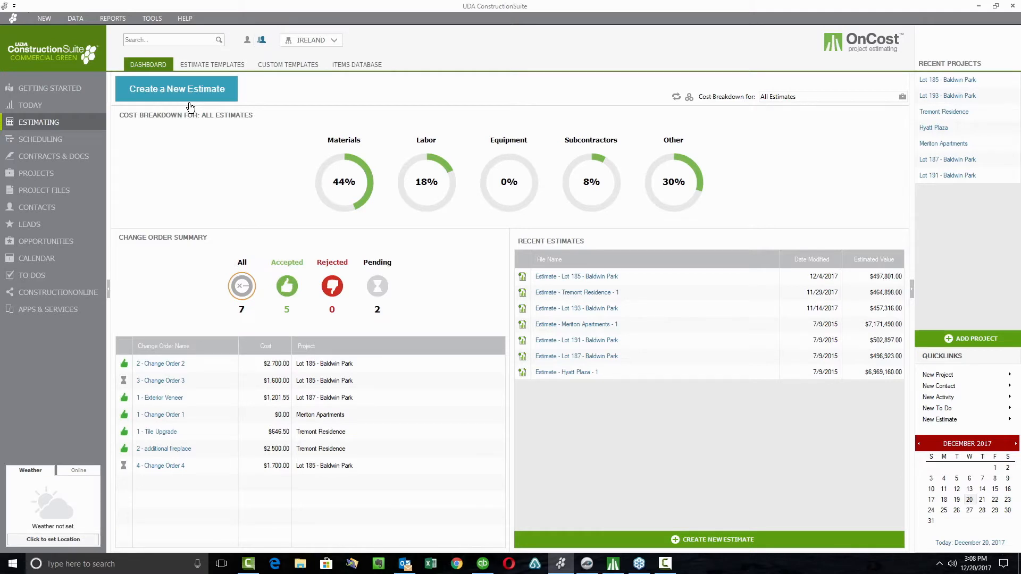
pyautogui.click(278, 65)
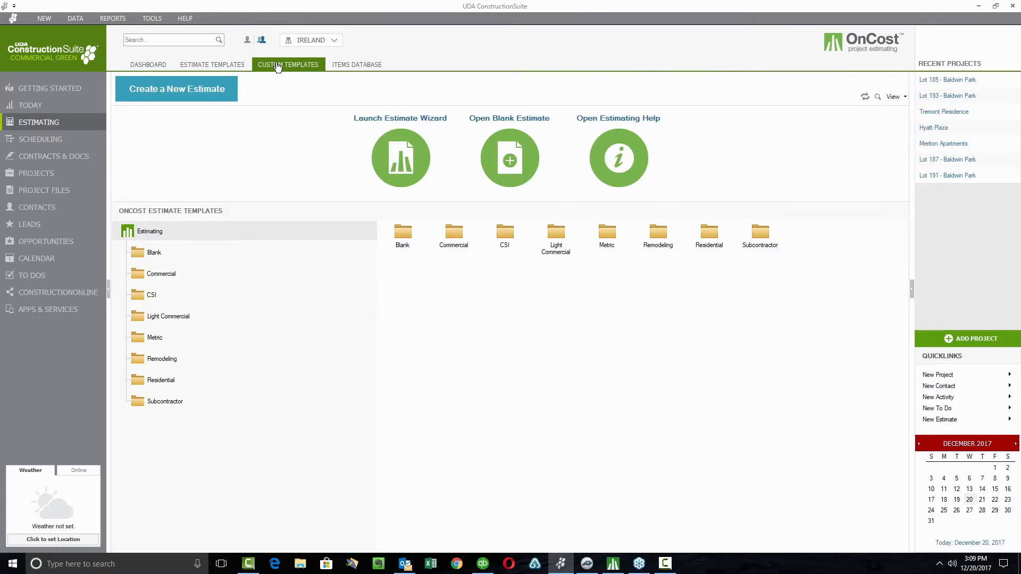
# View the project templates in the Projects section and return to the list of all projects.
pyautogui.click(30, 175)
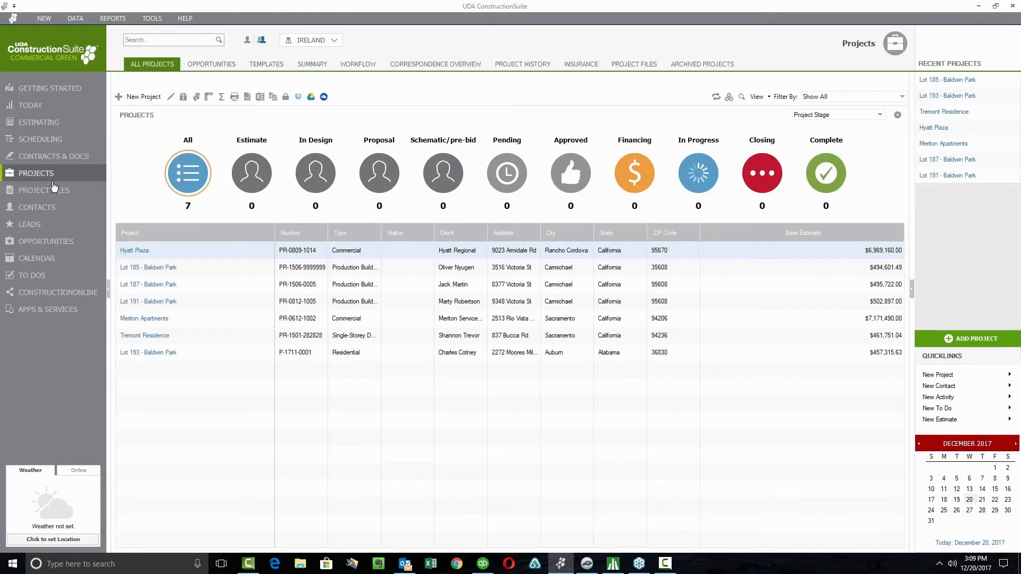
pyautogui.click(266, 72)
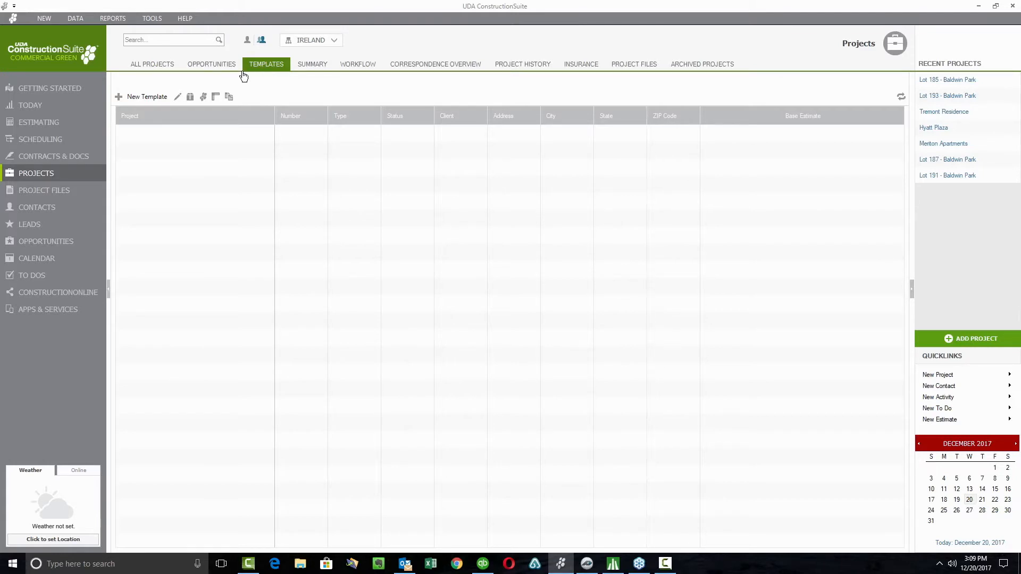
pyautogui.click(136, 69)
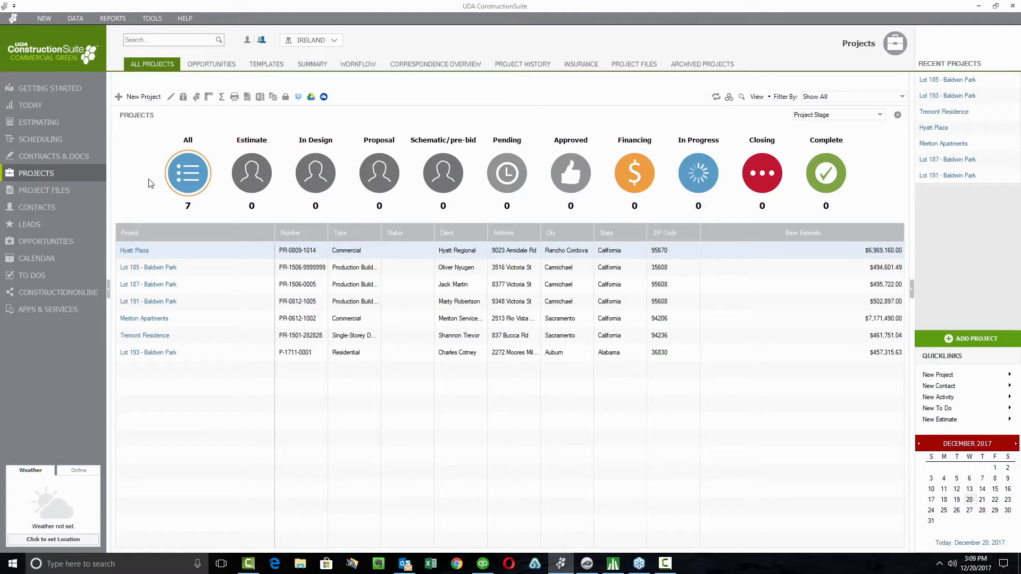
# Switch to the open Lot 185 - Baldwin Park estimate and open its lock options.
pyautogui.click(613, 565)
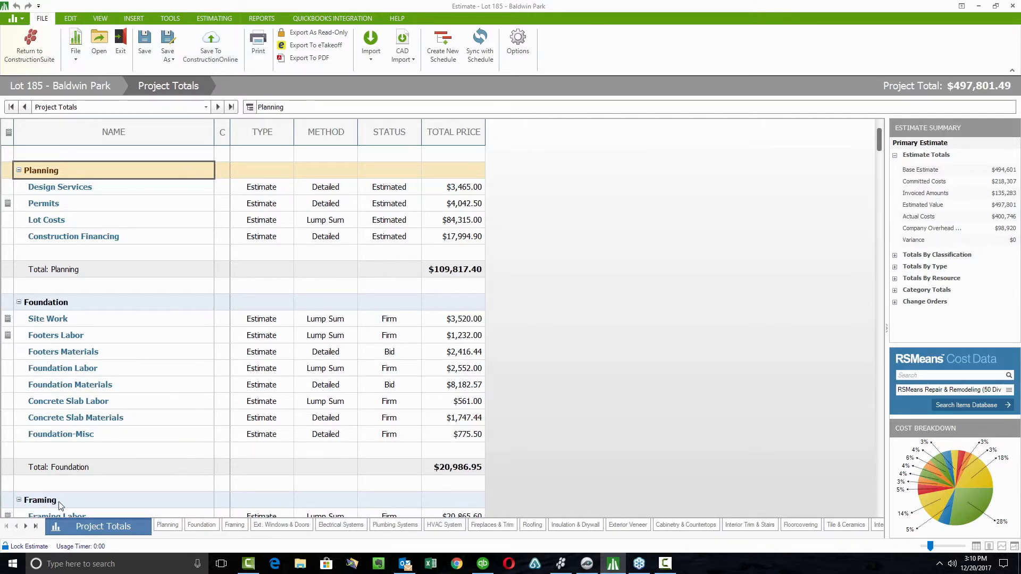
pyautogui.click(30, 551)
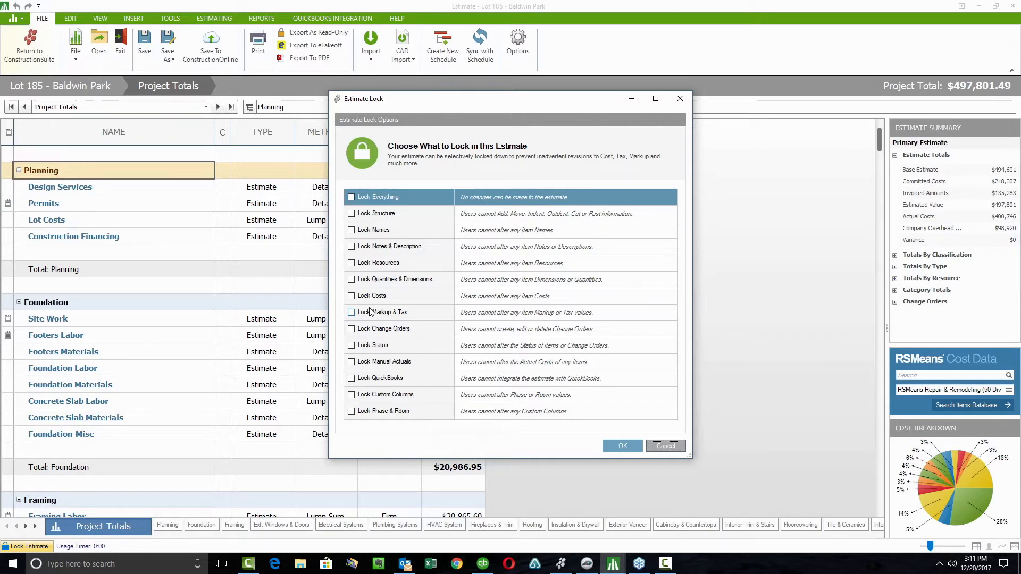
# Try locking names, notes and descriptions, costs, and markup and tax, and clear those lock options again.
pyautogui.click(351, 231)
pyautogui.click(352, 248)
pyautogui.click(352, 297)
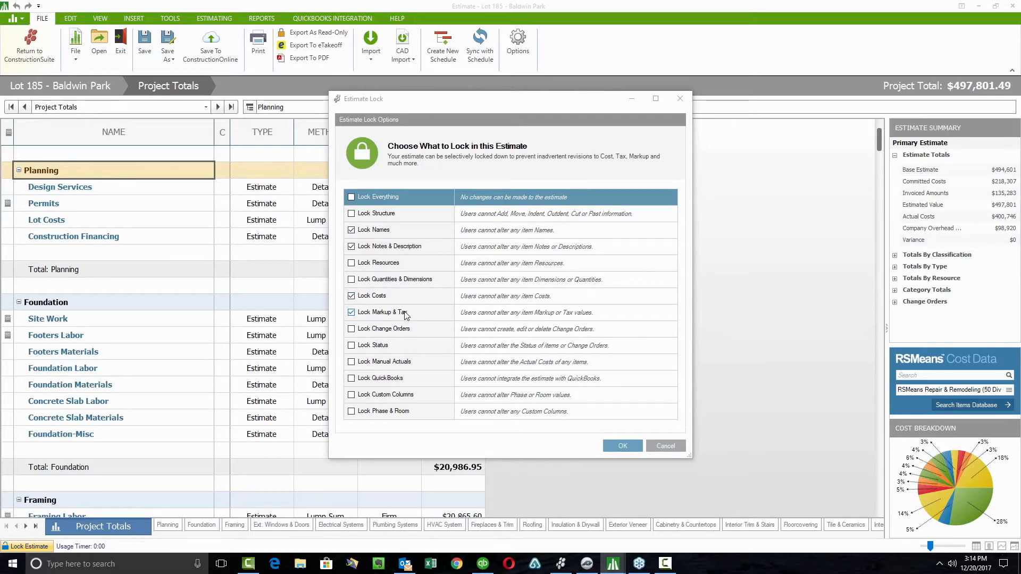
pyautogui.click(352, 230)
pyautogui.click(352, 247)
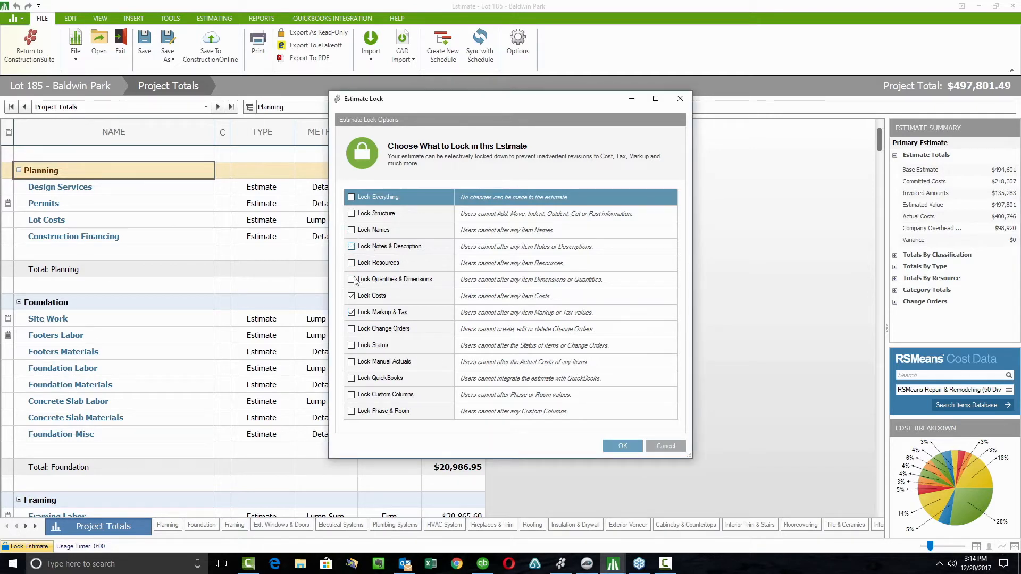
pyautogui.click(351, 296)
pyautogui.click(352, 313)
# Lock everything in the estimate except change orders and apply the lock settings.
pyautogui.click(351, 198)
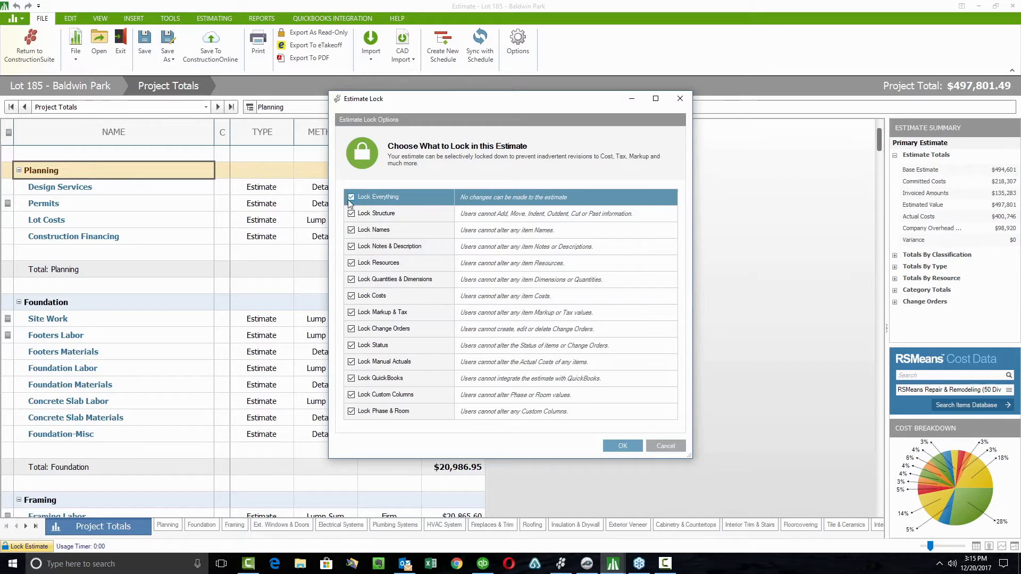
pyautogui.click(352, 330)
pyautogui.click(627, 446)
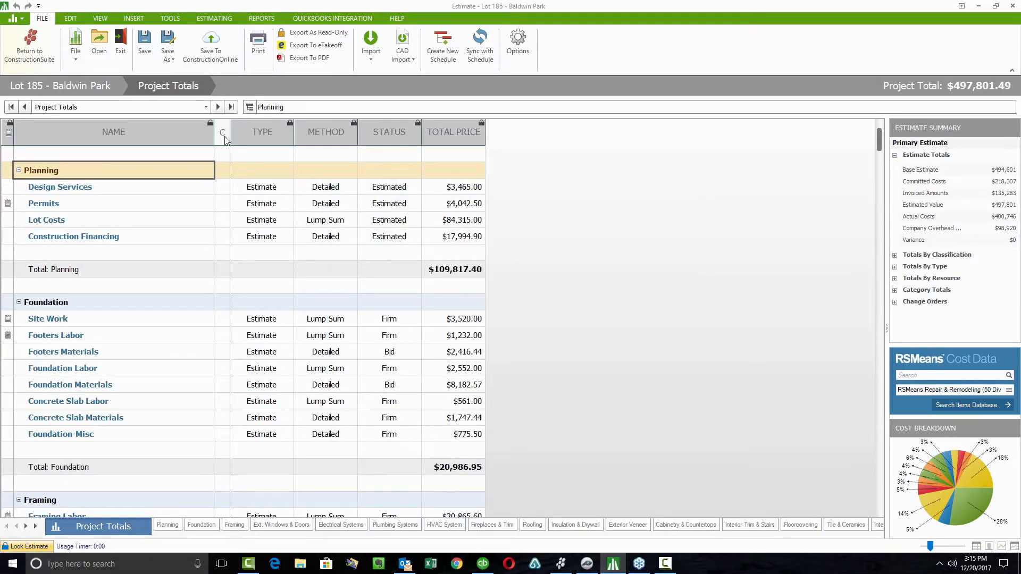
# Examine the commands offered for the Construction Financing item and the estimating commands in the locked estimate.
pyautogui.rightClick(100, 241)
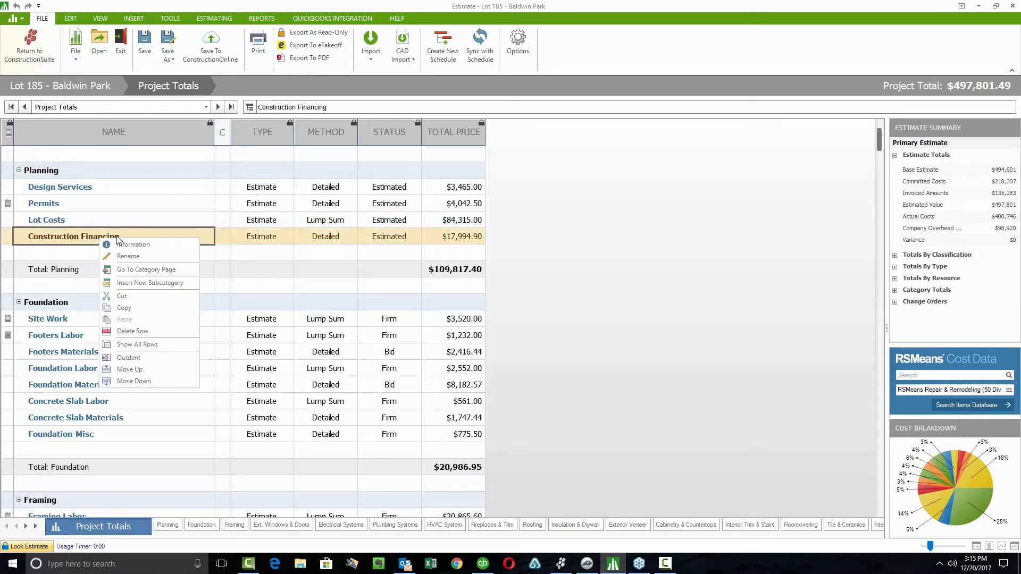
pyautogui.click(548, 245)
pyautogui.click(214, 18)
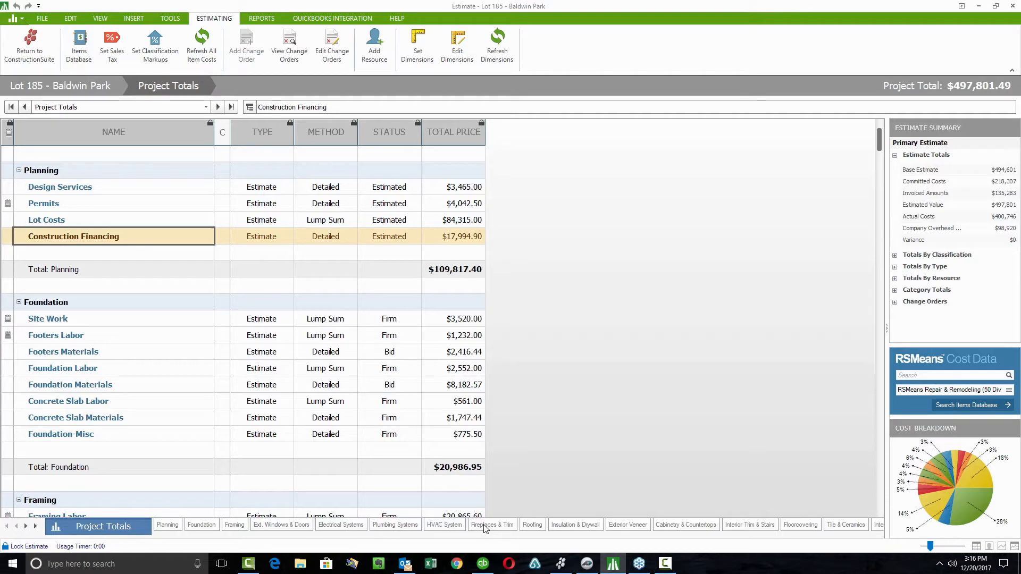
# Try to edit the quantity and unit of the Excavation item in the Foundation category, dismissing any message.
pyautogui.click(207, 526)
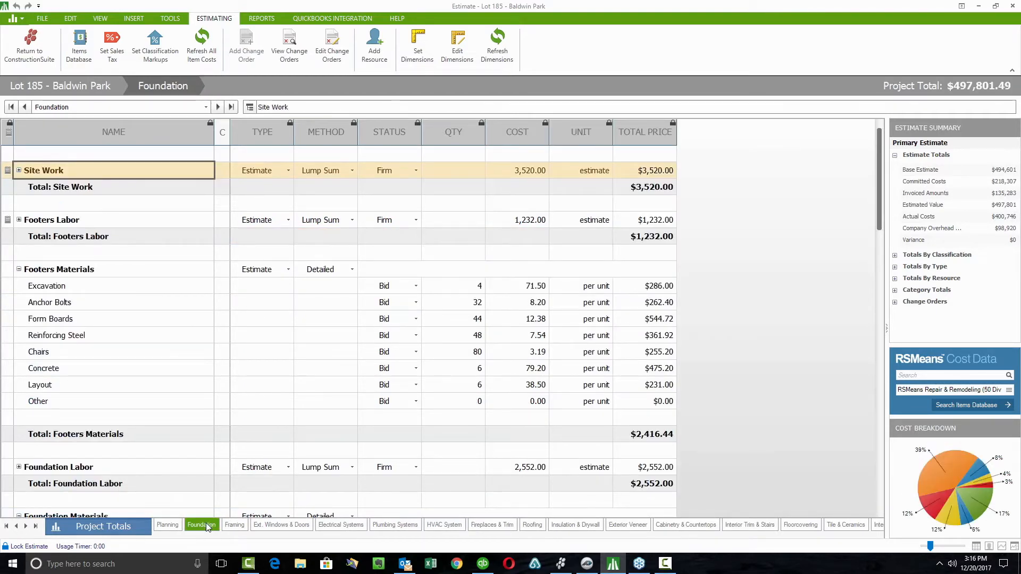
pyautogui.click(472, 288)
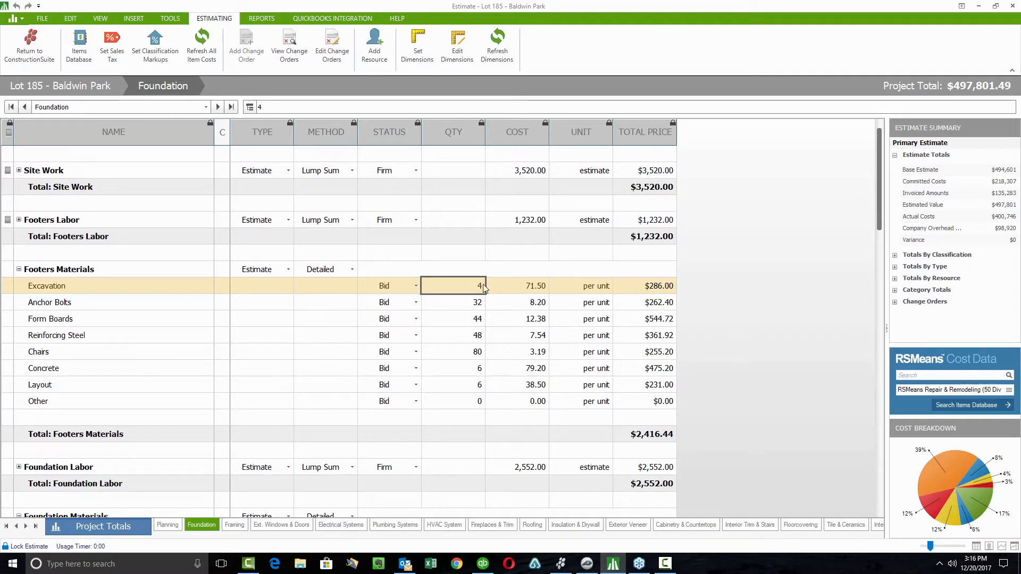
pyautogui.click(574, 292)
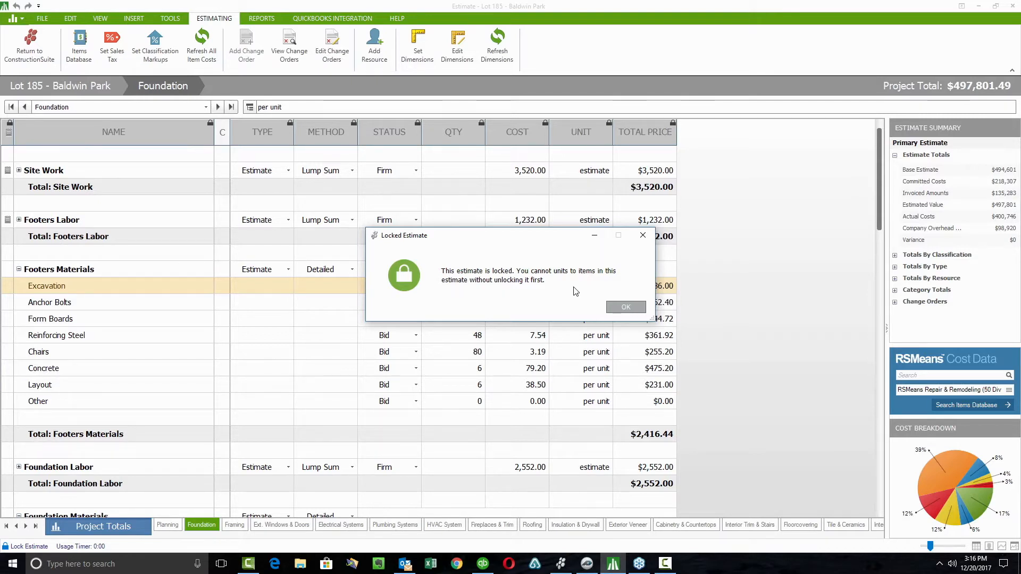
pyautogui.click(624, 308)
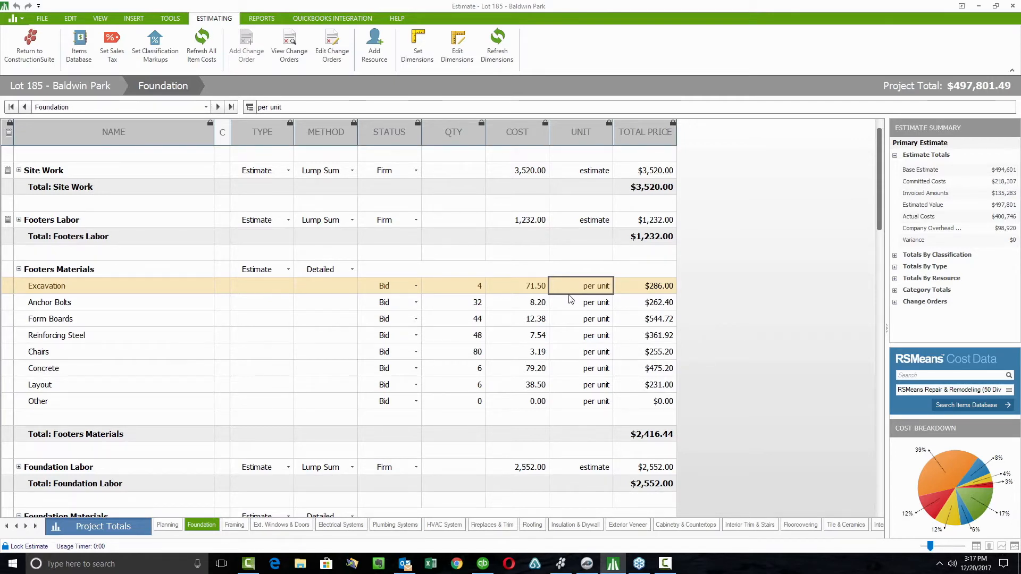
# Reopen the estimate's lock options and clear every lock using Lock Everything.
pyautogui.click(26, 546)
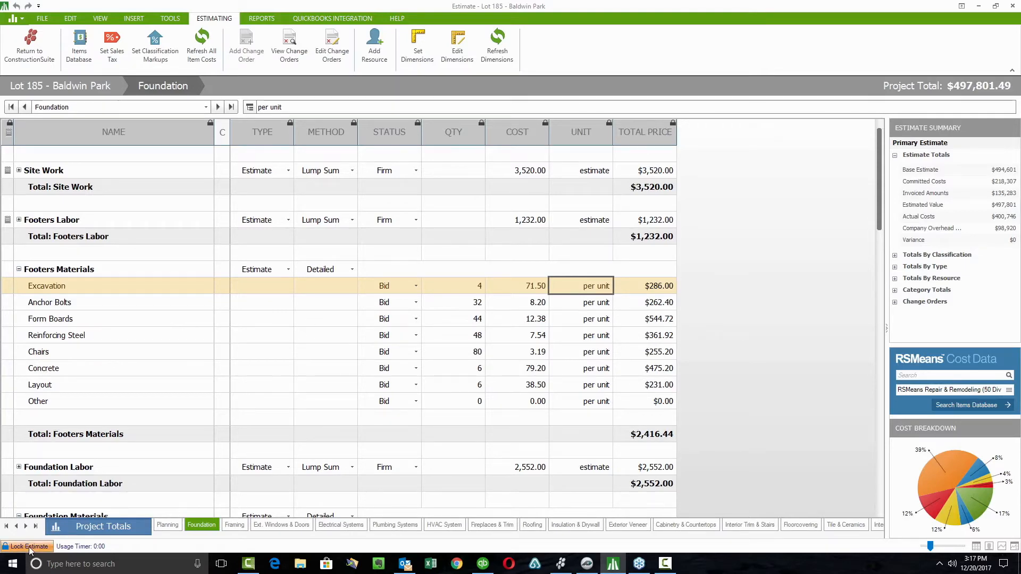
pyautogui.click(352, 197)
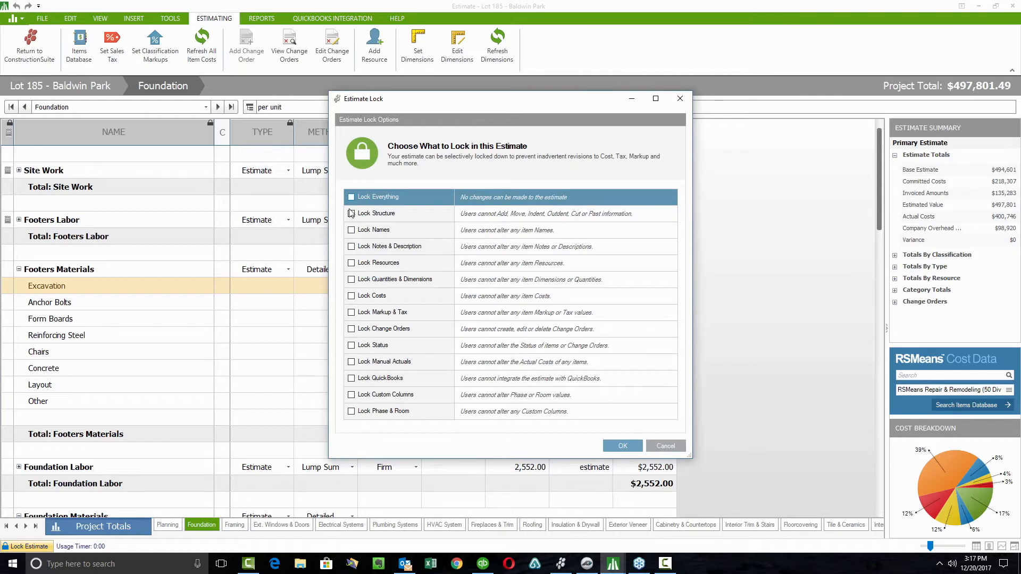
pyautogui.click(351, 196)
# Try selecting the locks for resources, structure, names, costs, and quantities and dimensions.
pyautogui.click(351, 263)
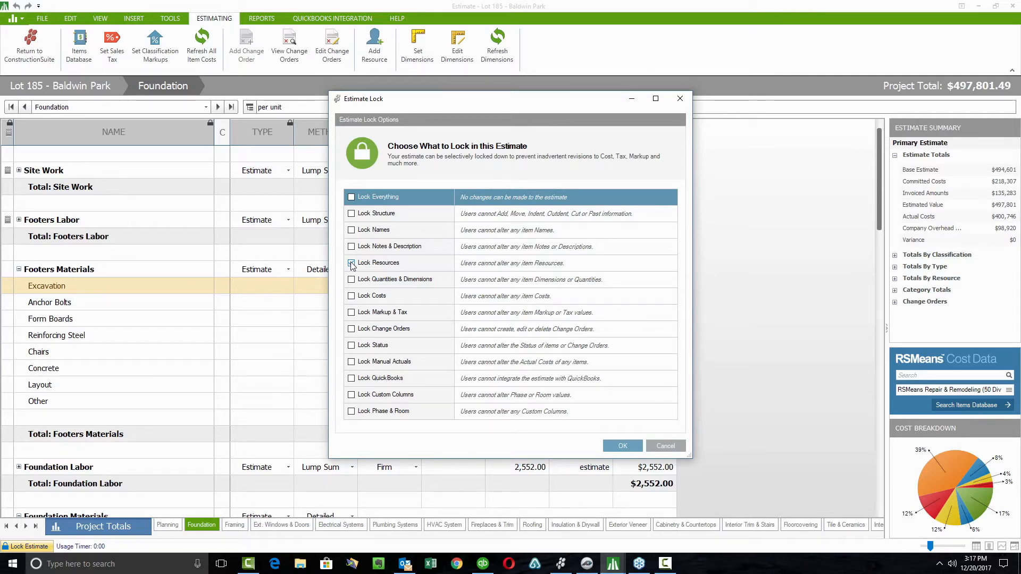
pyautogui.click(351, 213)
pyautogui.click(353, 230)
pyautogui.click(351, 296)
pyautogui.click(351, 279)
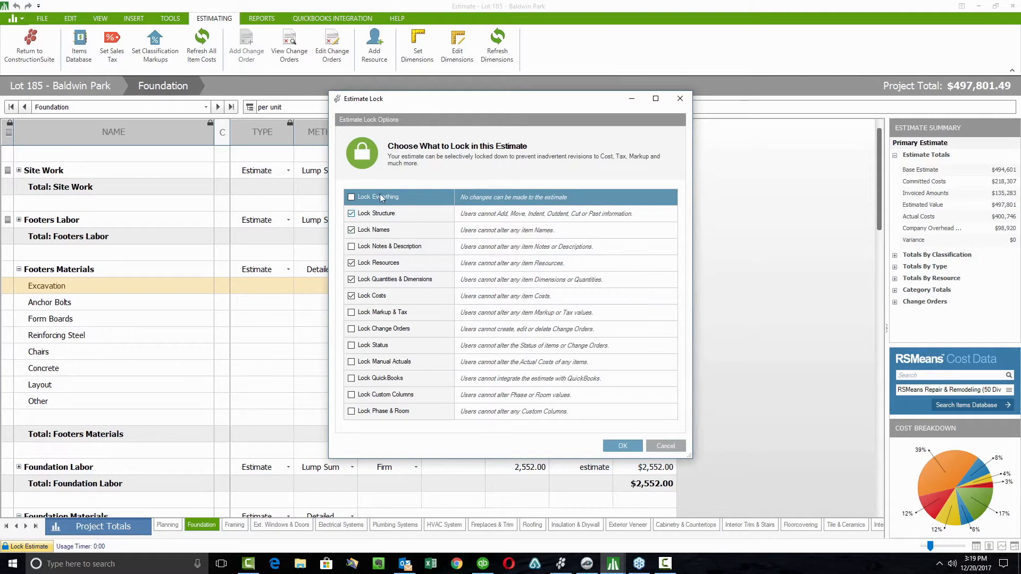
# Clear all selected locks and apply the settings to unlock the whole estimate.
pyautogui.click(351, 197)
pyautogui.click(628, 446)
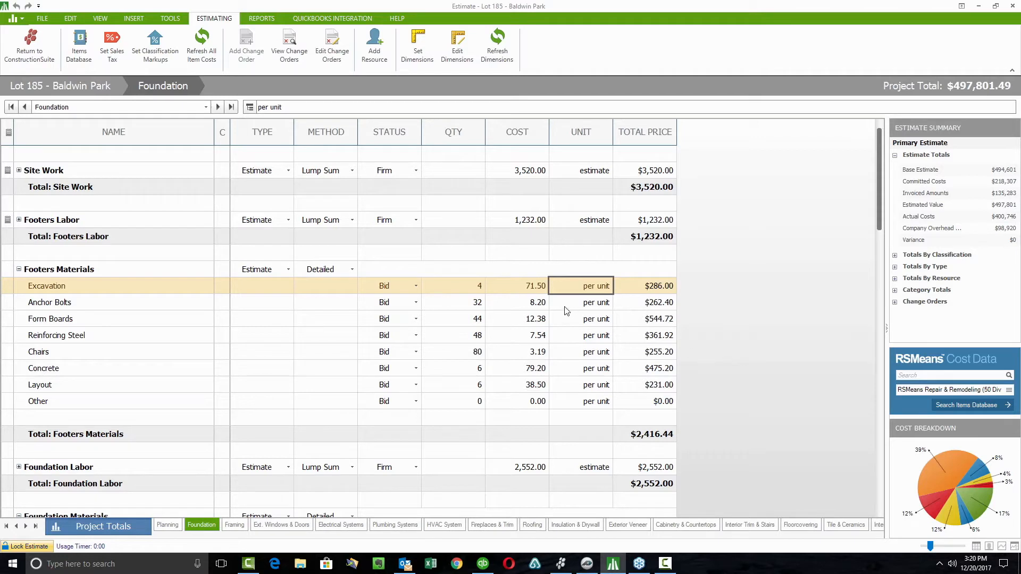
# Set the Footers Materials method to Assembly with an assembly quantity of 1.
pyautogui.click(351, 270)
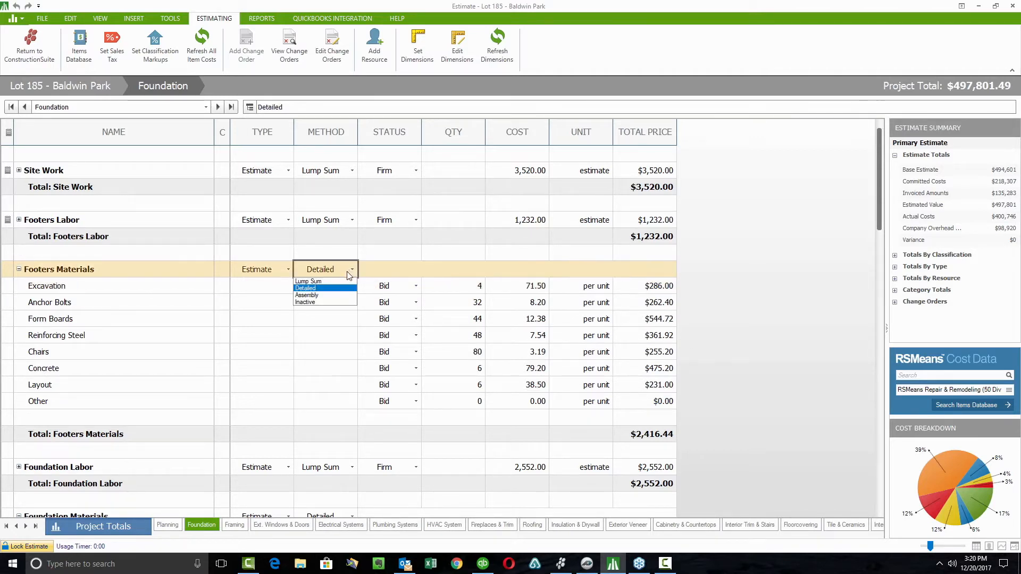
pyautogui.click(315, 295)
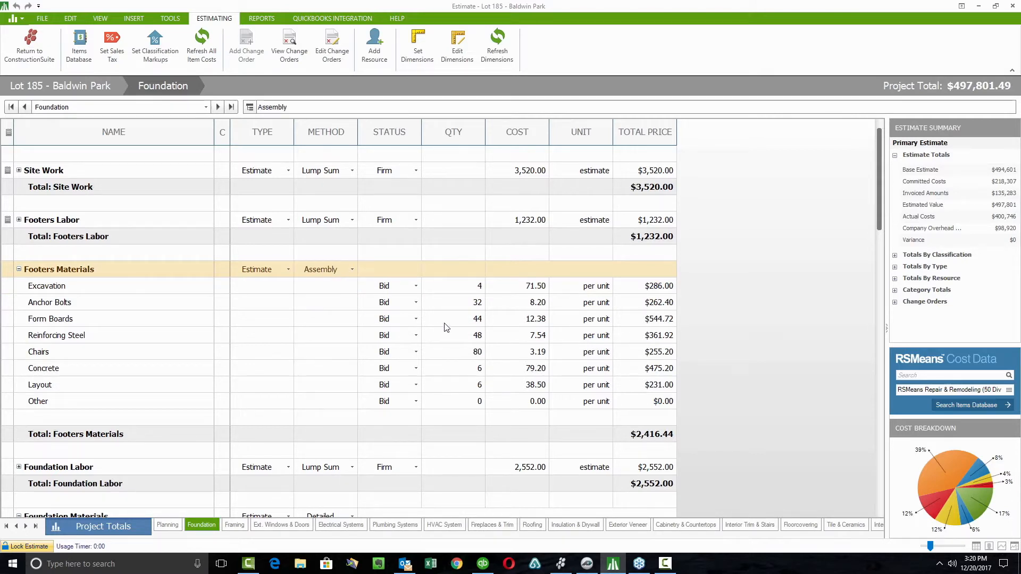
pyautogui.click(458, 270)
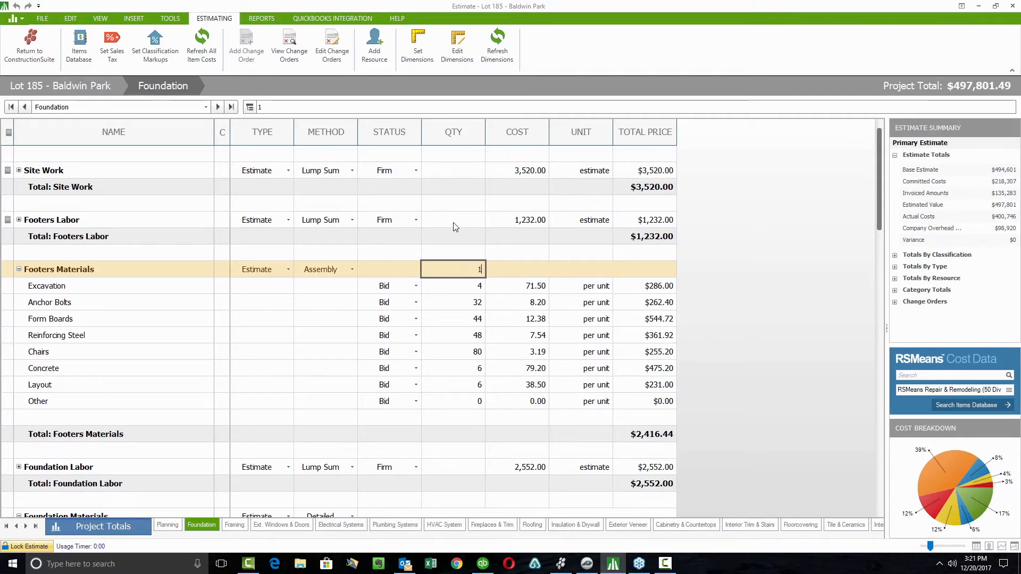
pyautogui.press('Up')
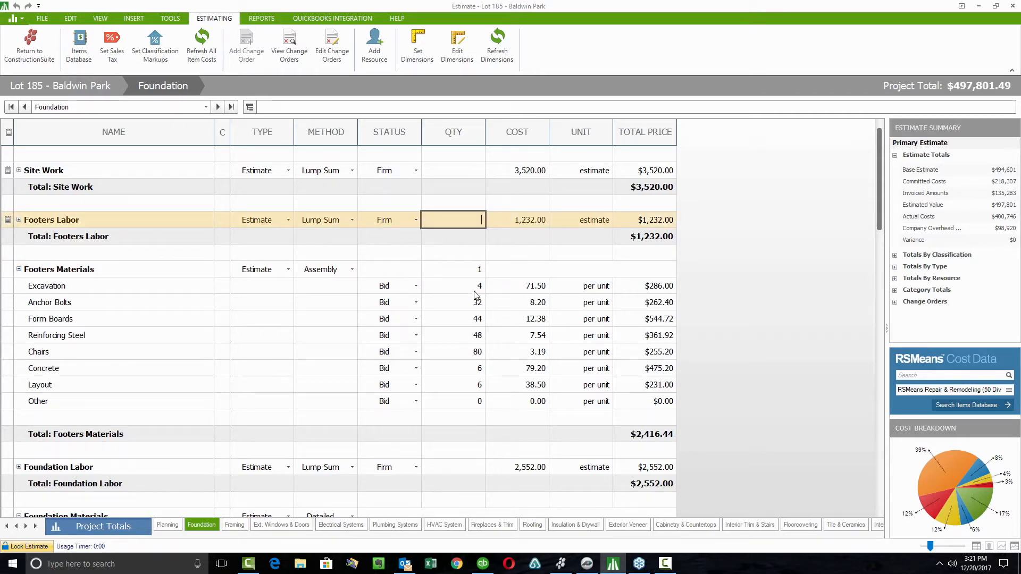
# Set the Footers Materials assembly quantity to 2.
pyautogui.click(475, 272)
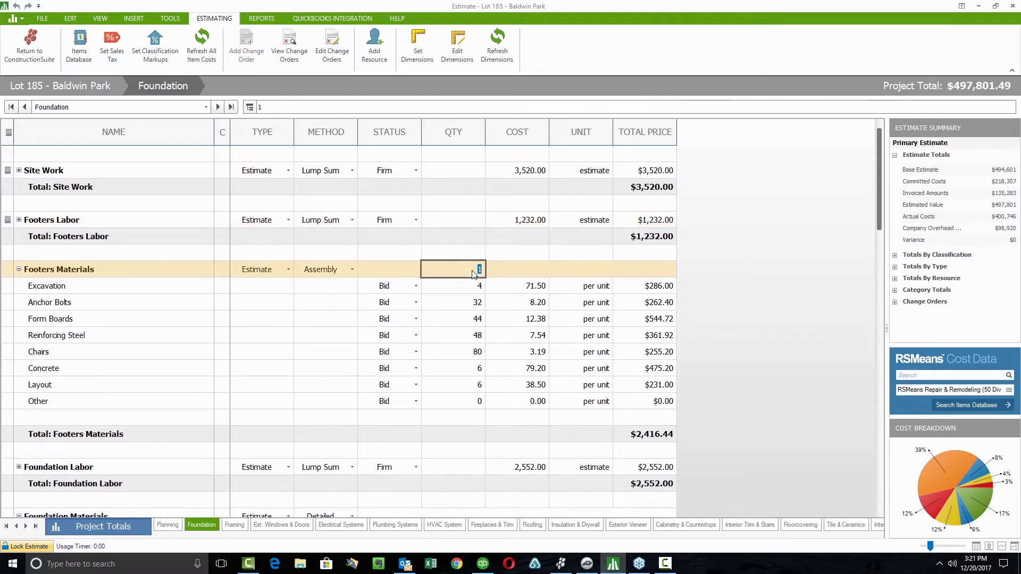
pyautogui.write('2')
pyautogui.press('Return')
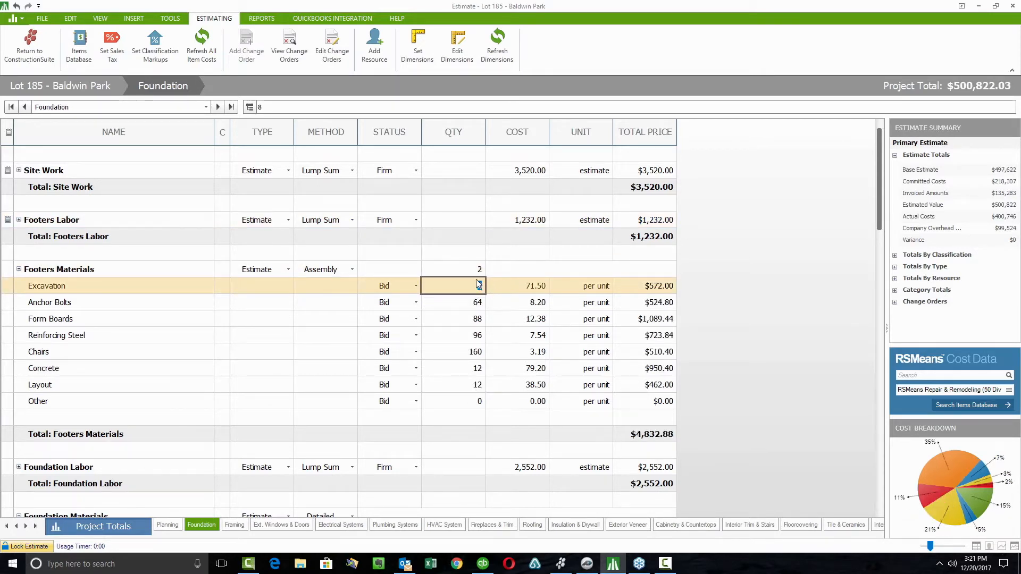
# Set the Footers Materials assembly quantity to 10.
pyautogui.click(475, 270)
pyautogui.write('10')
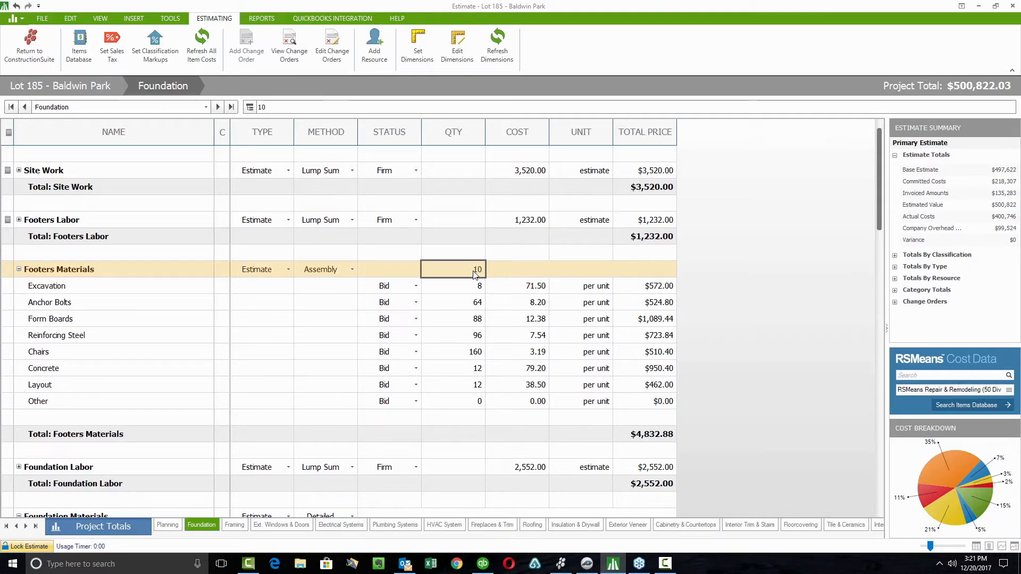
pyautogui.press('Return')
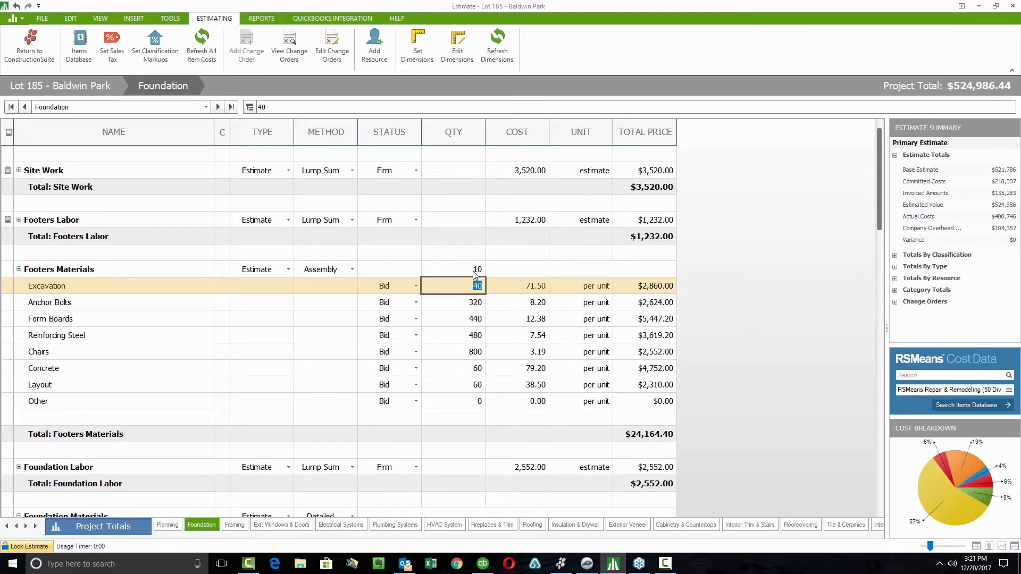
# Set the Footers Materials assembly quantity back to 1.
pyautogui.click(475, 270)
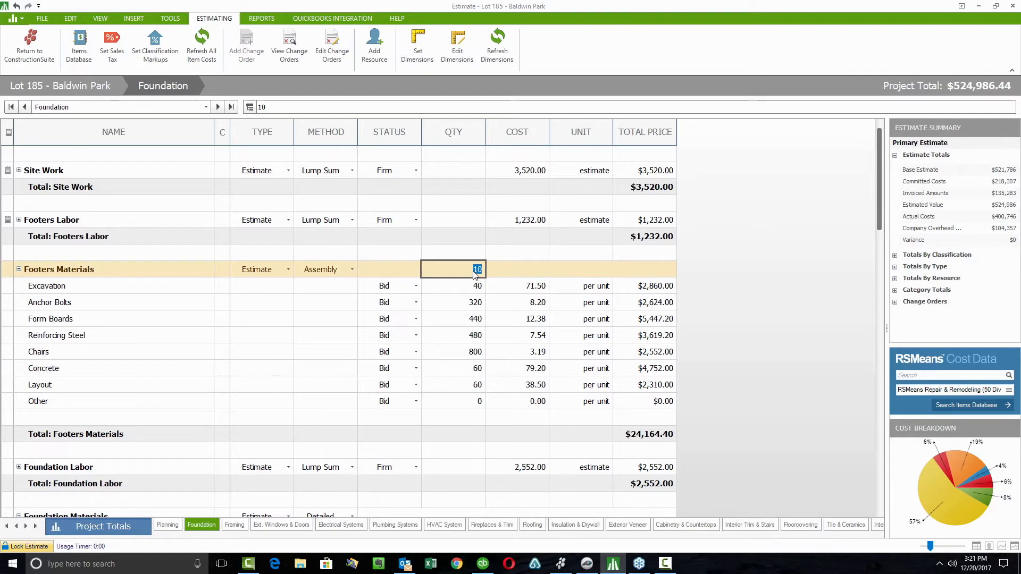
pyautogui.write('1')
pyautogui.press('Return')
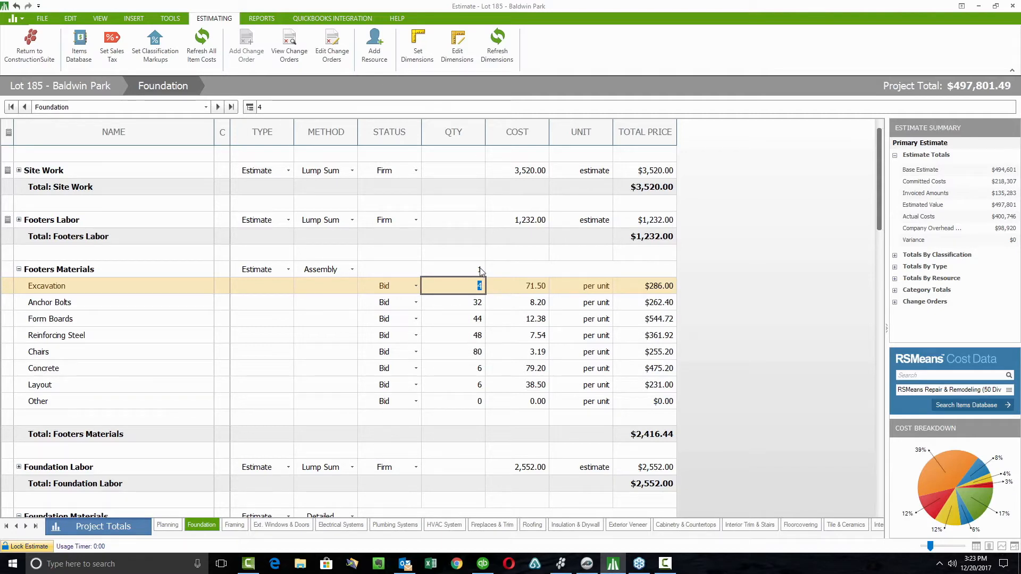
pyautogui.click(350, 22)
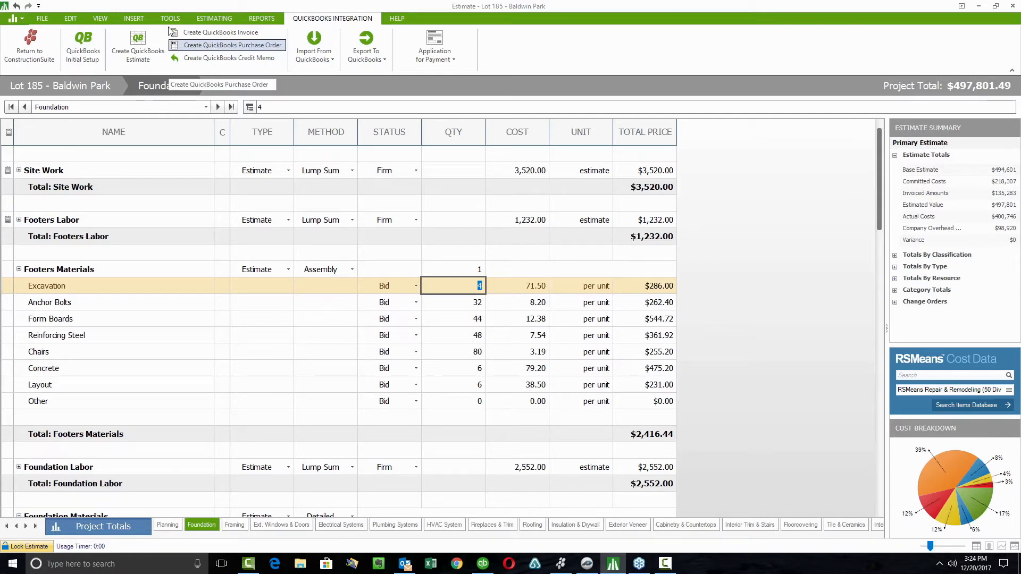
pyautogui.click(52, 22)
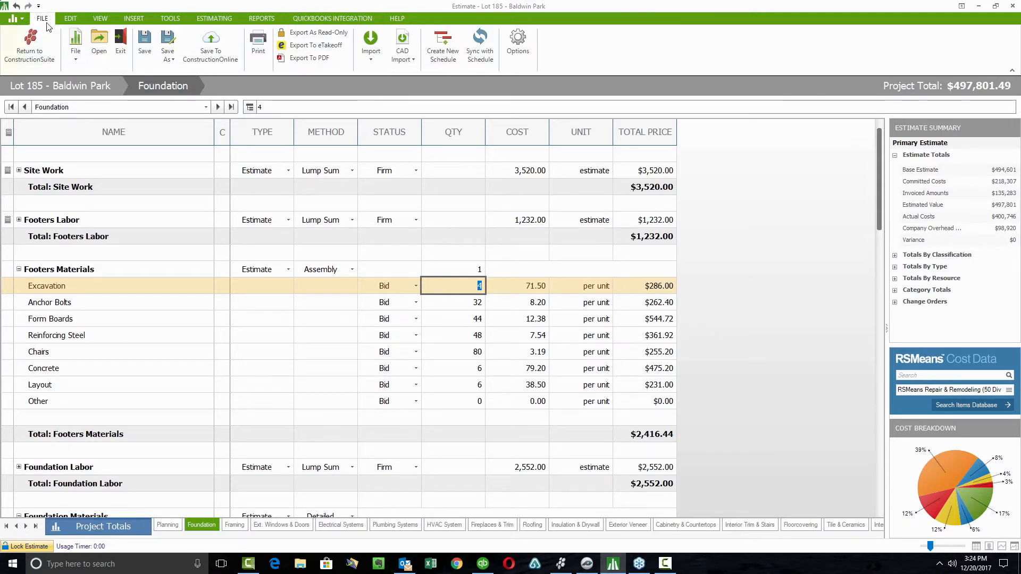
# Review the CAD import formats in the estimate and the PlanSwift plugin option among ConstructionSuite's data tools.
pyautogui.click(400, 64)
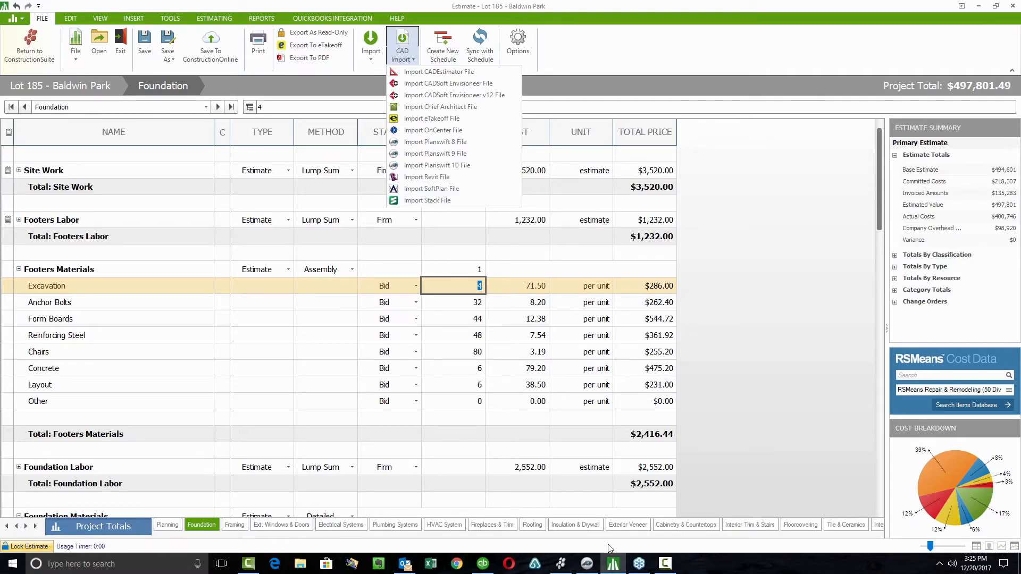
pyautogui.click(567, 563)
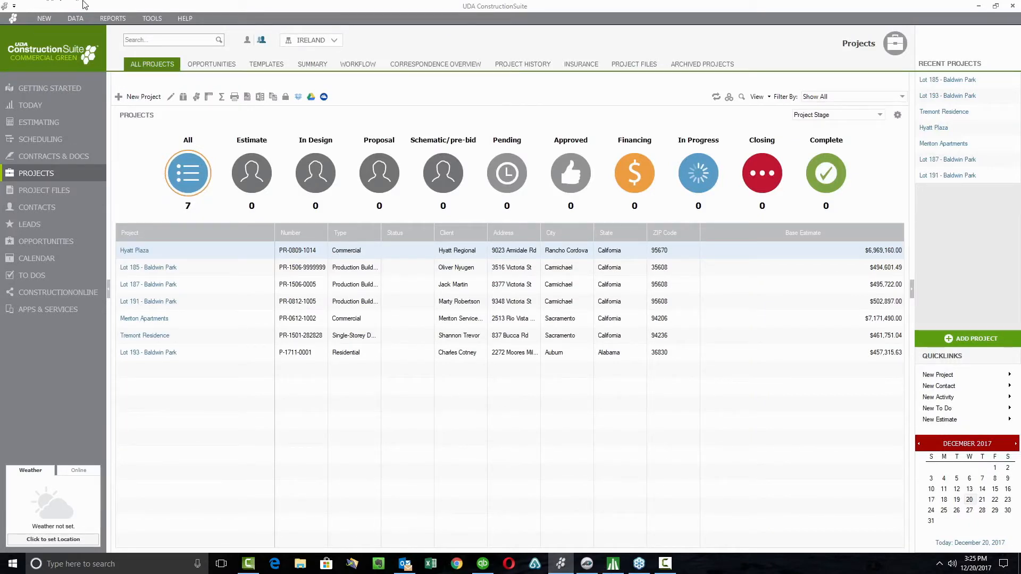
pyautogui.click(78, 20)
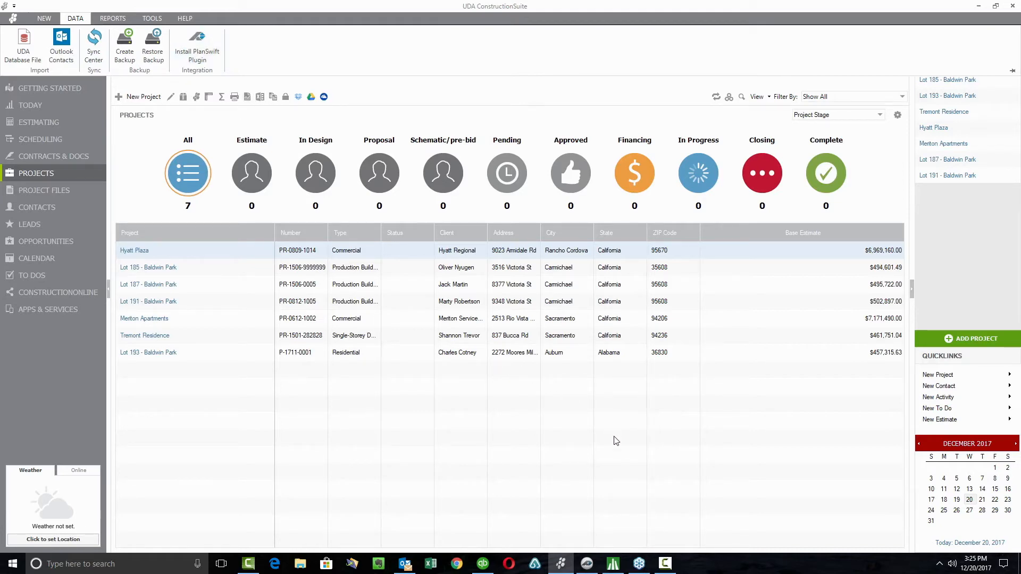
# Switch to PlanSwift, view the Sample Plan floor plan drawing with its takeoffs, and return to the estimating list.
pyautogui.click(586, 564)
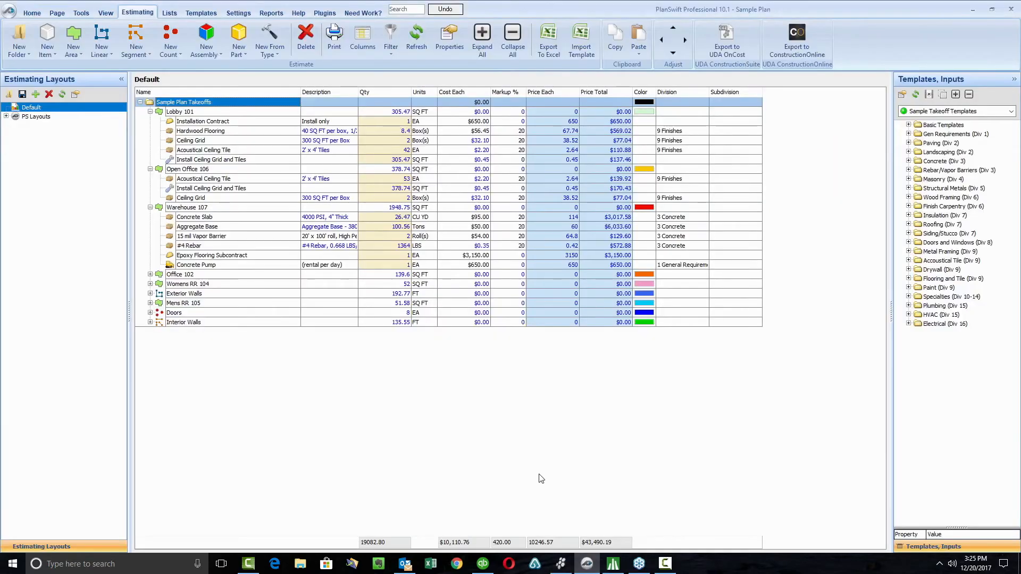
pyautogui.click(44, 15)
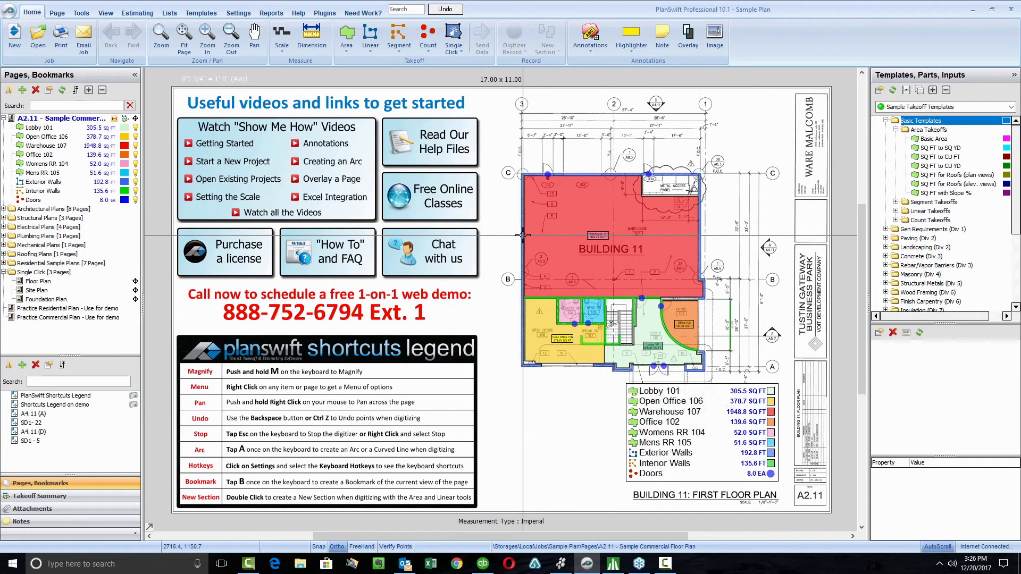
pyautogui.moveTo(522, 234)
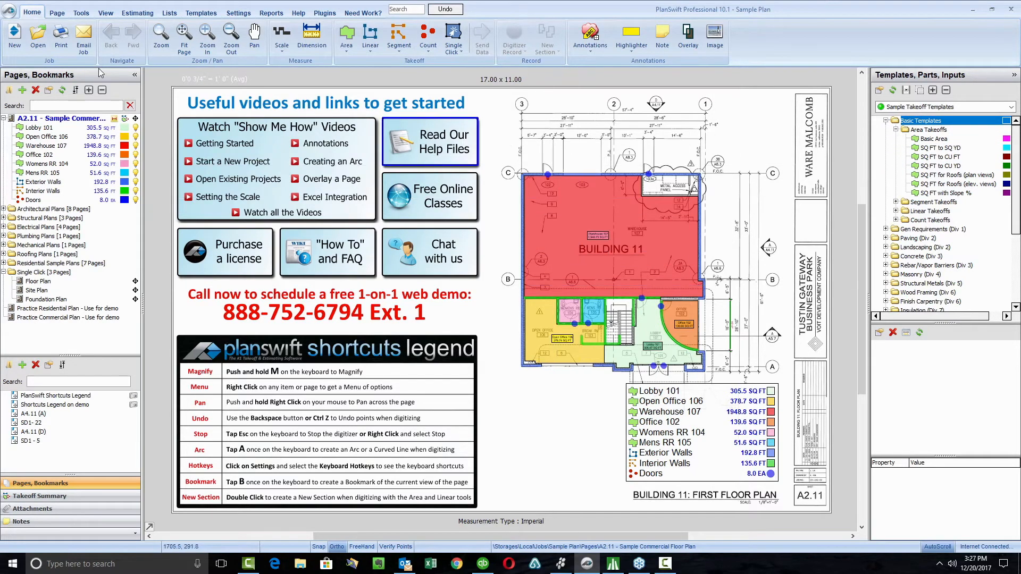
pyautogui.click(139, 13)
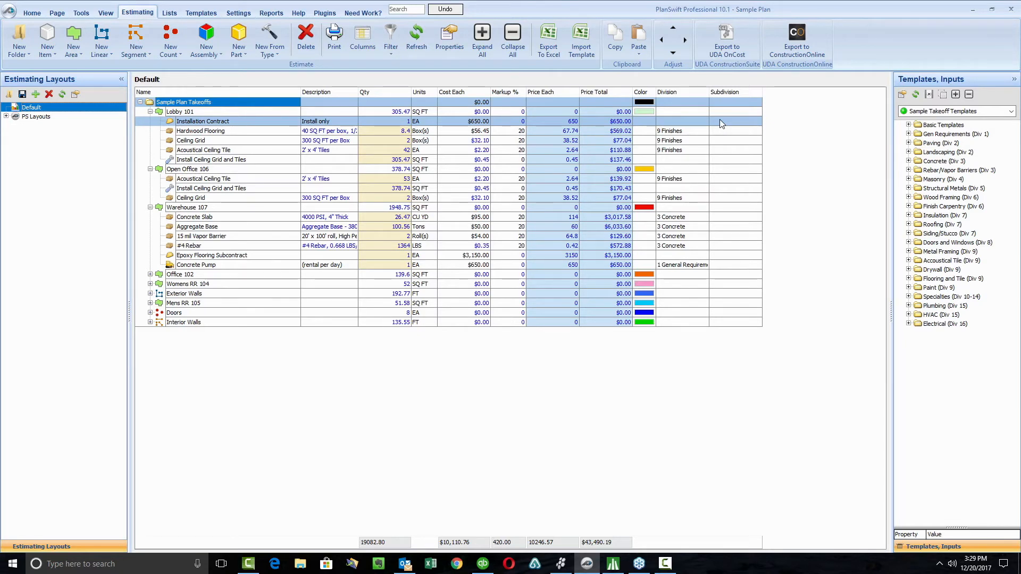
# Assign the division 1 General Requirements to the Installation Contract item under Lobby 101.
pyautogui.click(951, 126)
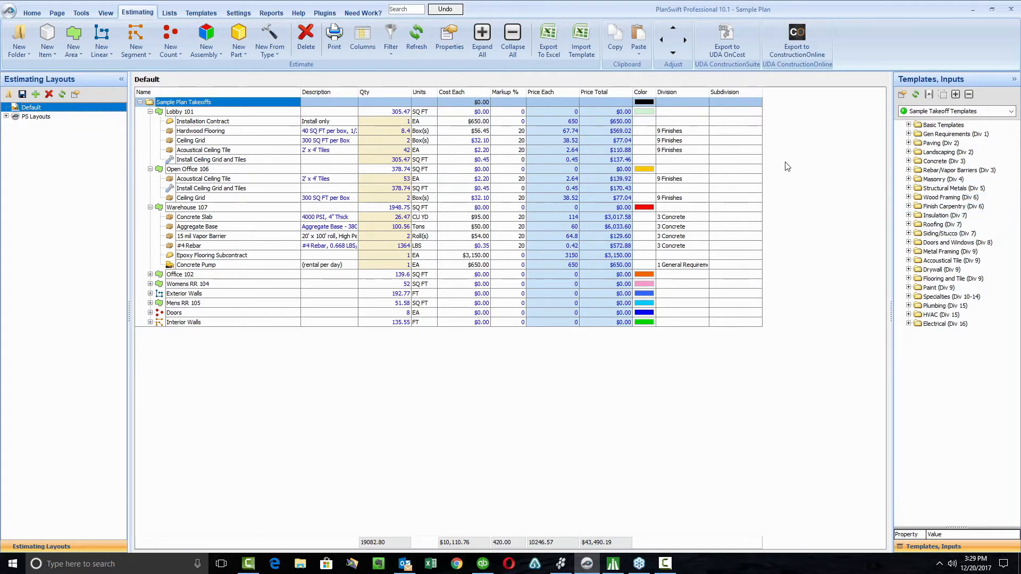
pyautogui.click(674, 123)
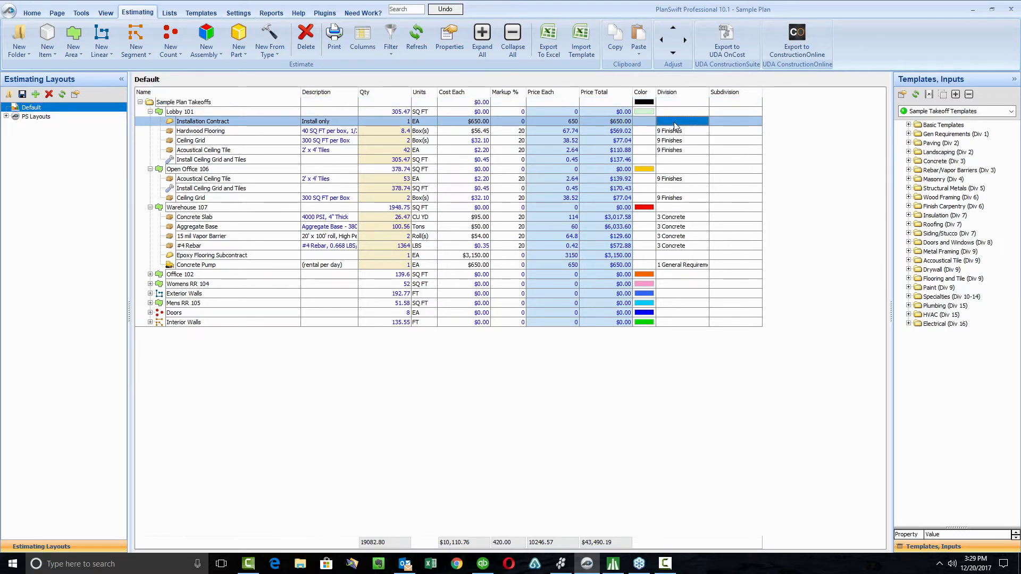
pyautogui.press('Tab')
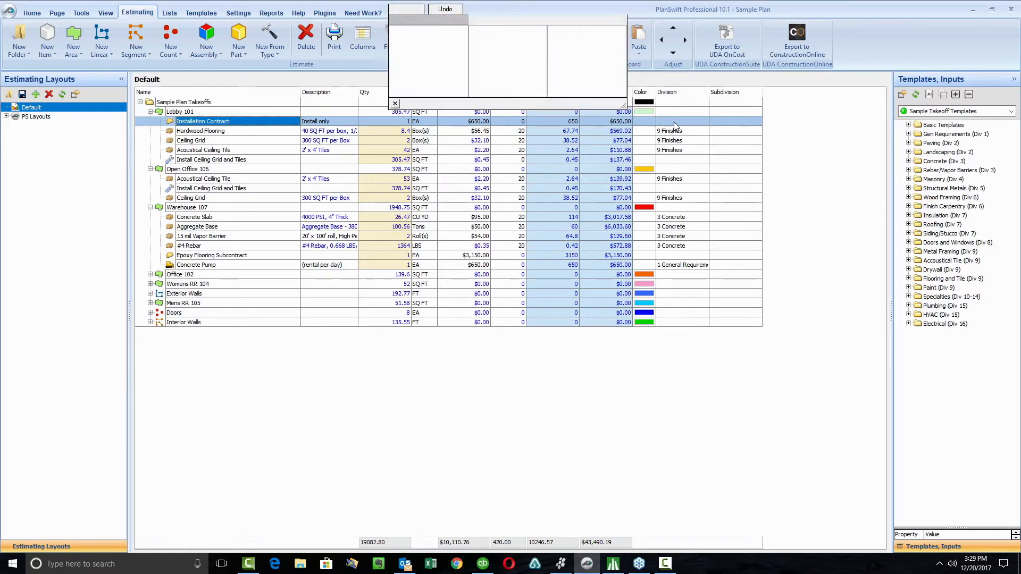
pyautogui.press('Escape')
pyautogui.click(679, 124)
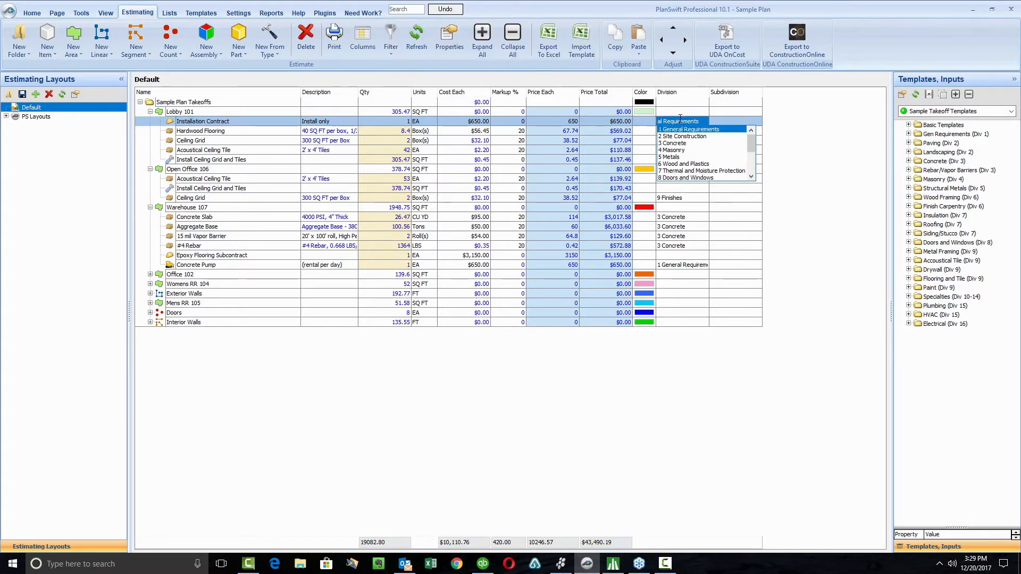
pyautogui.click(680, 131)
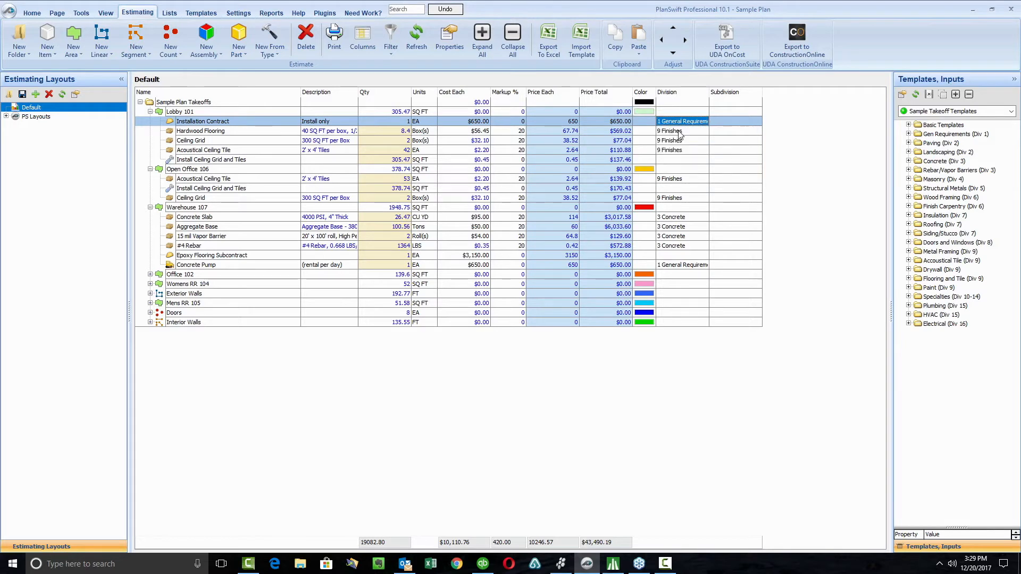
# Enter Contracts and Permits as the subdivision of the Installation Contract item.
pyautogui.click(727, 121)
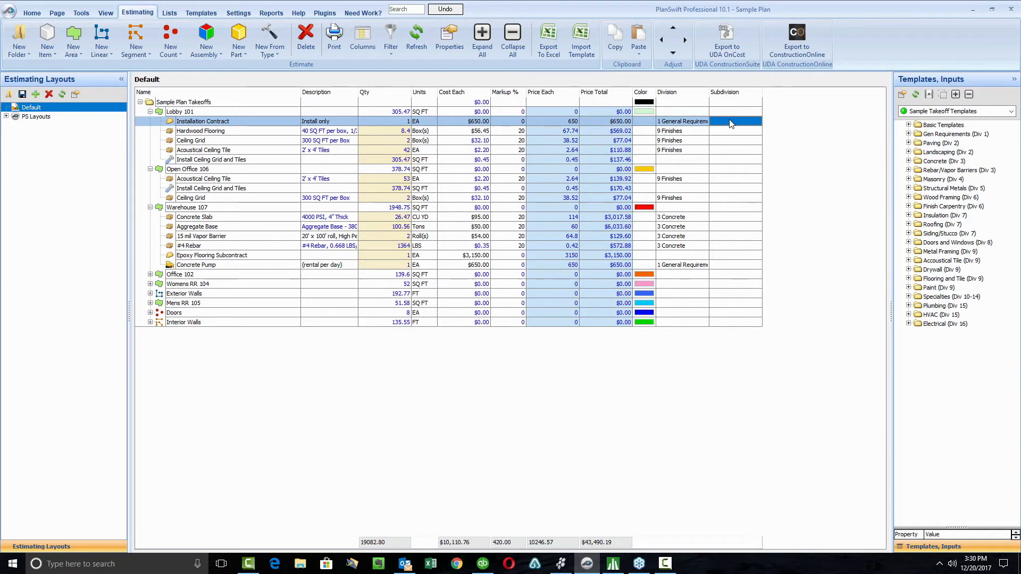
pyautogui.click(730, 123)
pyautogui.write('Contracts')
pyautogui.write(' and Permits')
pyautogui.press('Return')
pyautogui.click(760, 128)
pyautogui.click(944, 201)
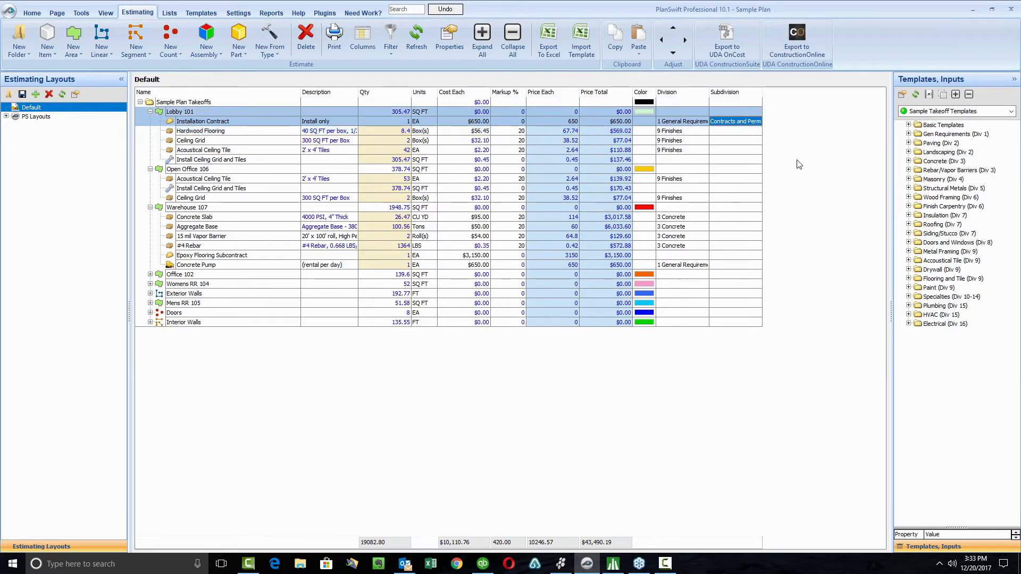
# Export the takeoff to a ConstructionSuite estimate without saving it to a project, and view the Contracts and Permits items under 1 General Requirements.
pyautogui.click(730, 33)
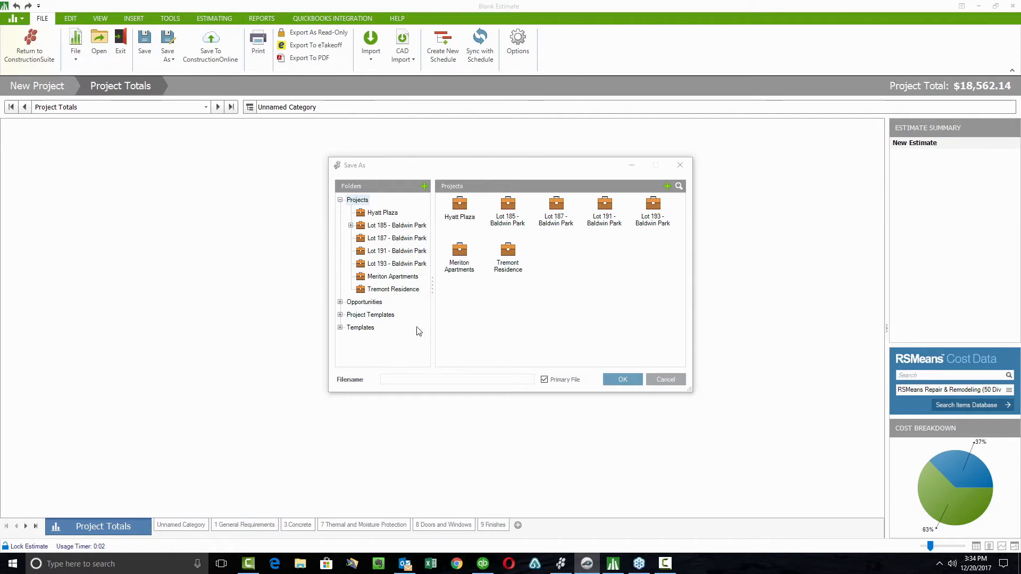
pyautogui.click(671, 380)
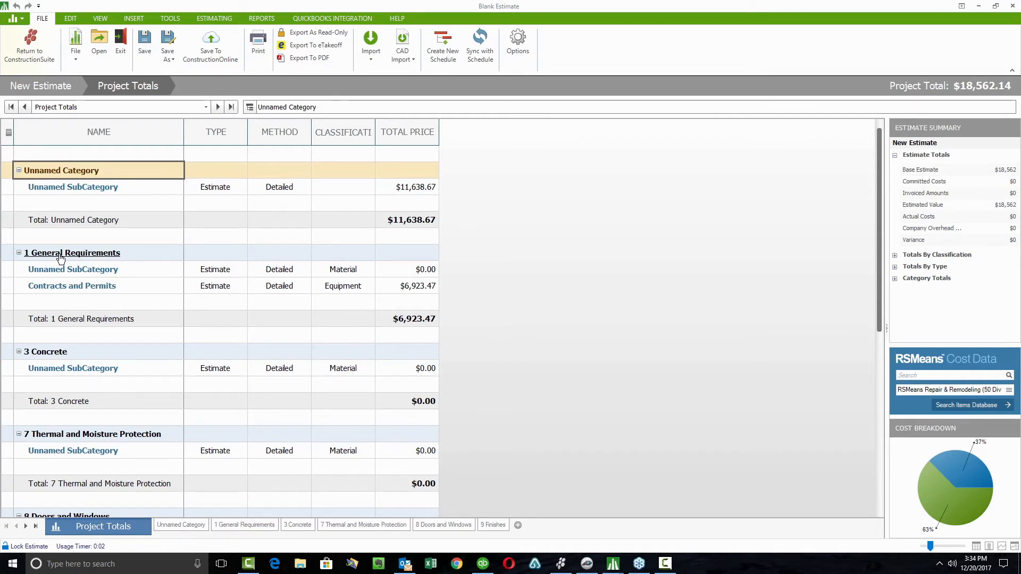
pyautogui.click(55, 287)
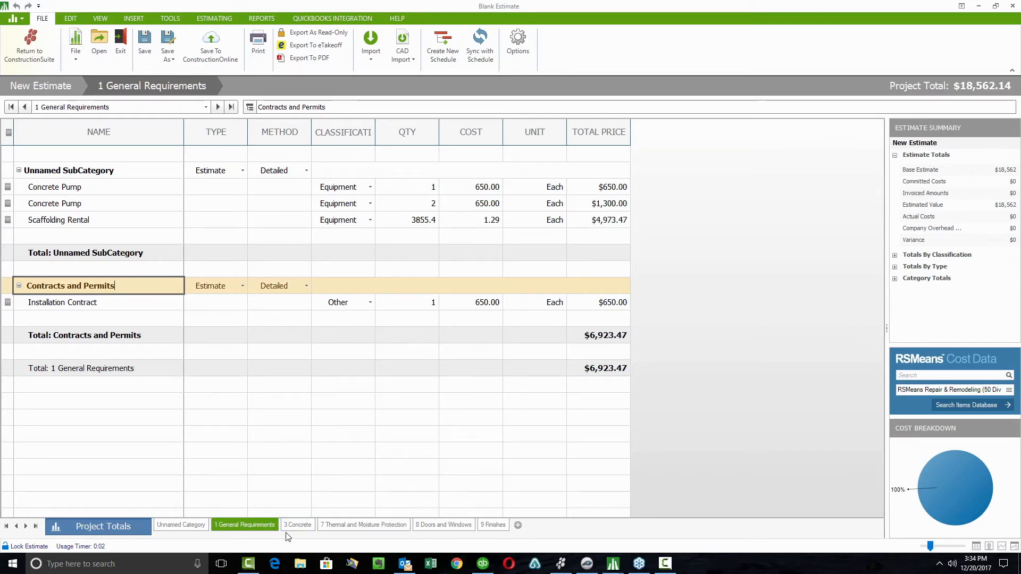
pyautogui.click(120, 527)
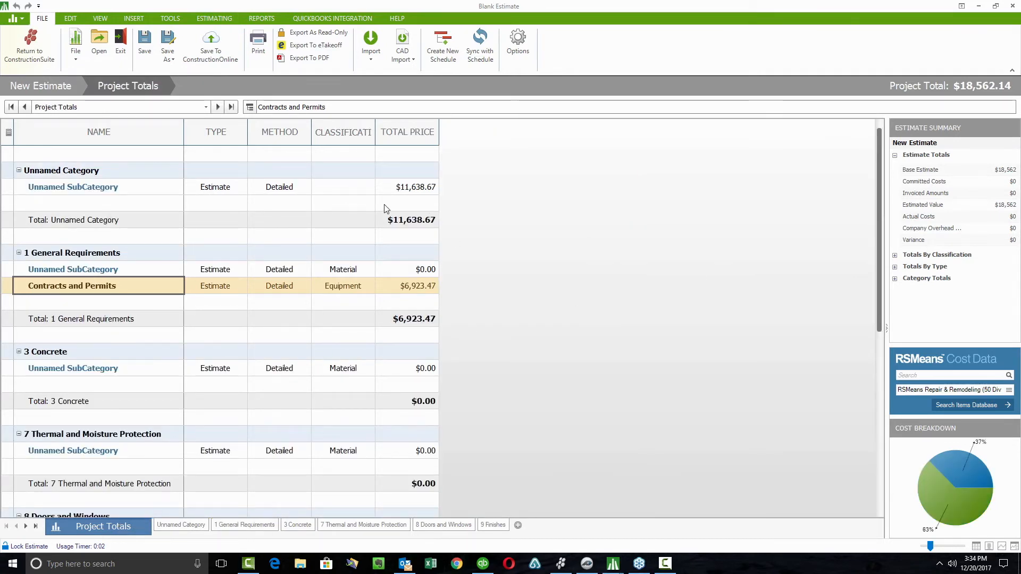
# Rename the Unnamed Category in the project totals to 00 Procurement.
pyautogui.moveTo(83, 190)
pyautogui.click(141, 178)
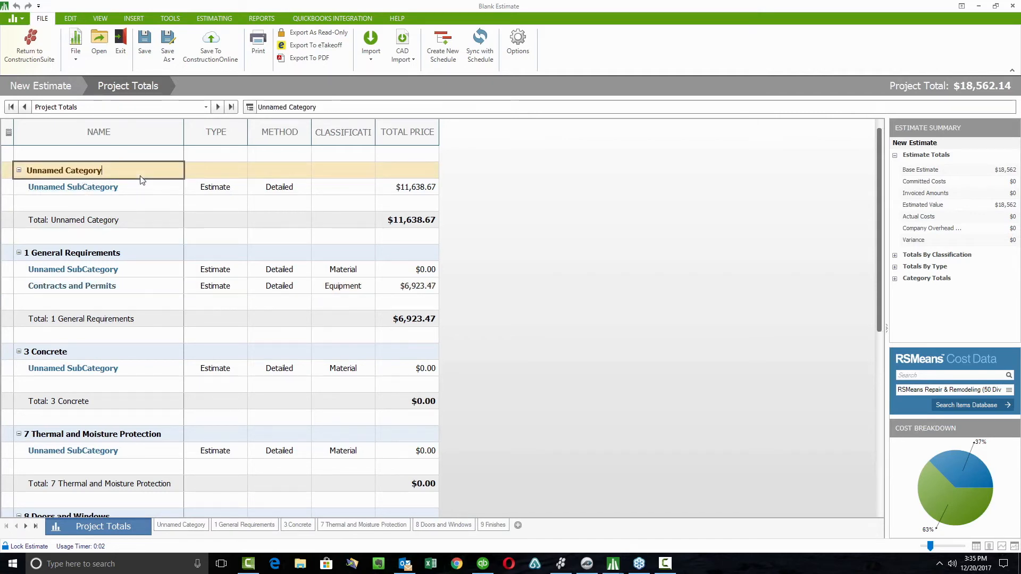
pyautogui.press('BackSpace')
pyautogui.press('BackSpace')
pyautogui.press('BackSpace')
pyautogui.press('BackSpace')
pyautogui.press('BackSpace')
pyautogui.press('BackSpace')
pyautogui.press('BackSpace')
pyautogui.press('BackSpace')
pyautogui.press('BackSpace')
pyautogui.press('BackSpace')
pyautogui.press('BackSpace')
pyautogui.press('BackSpace')
pyautogui.press('BackSpace')
pyautogui.press('BackSpace')
pyautogui.press('BackSpace')
pyautogui.press('BackSpace')
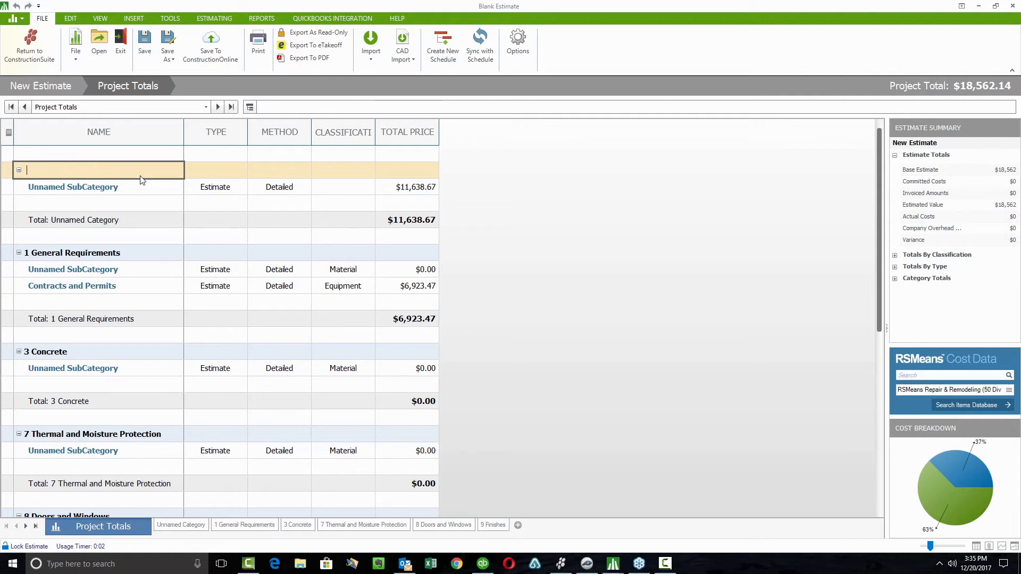
pyautogui.write('00 Procurement')
pyautogui.press('Return')
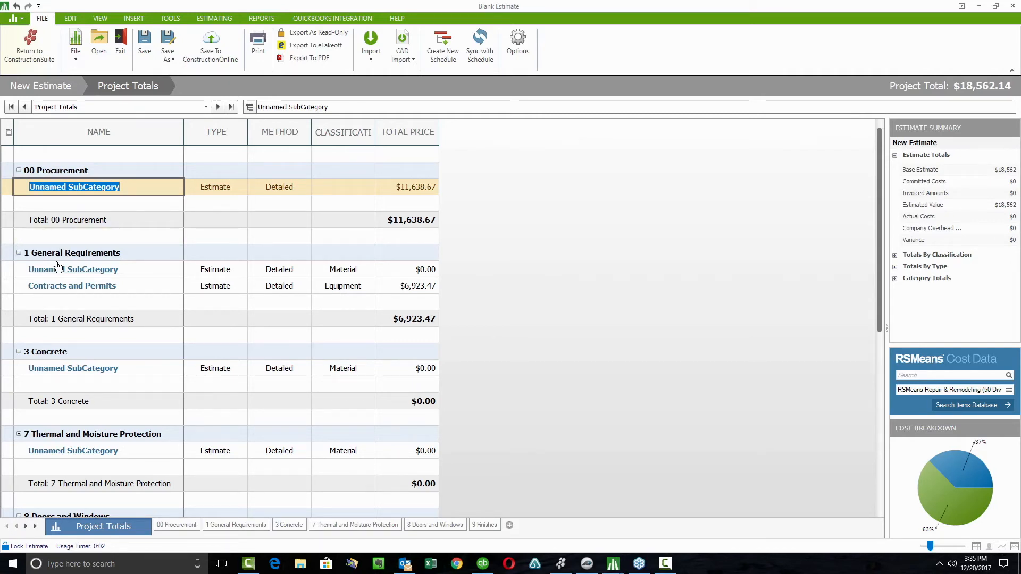
pyautogui.moveTo(44, 238)
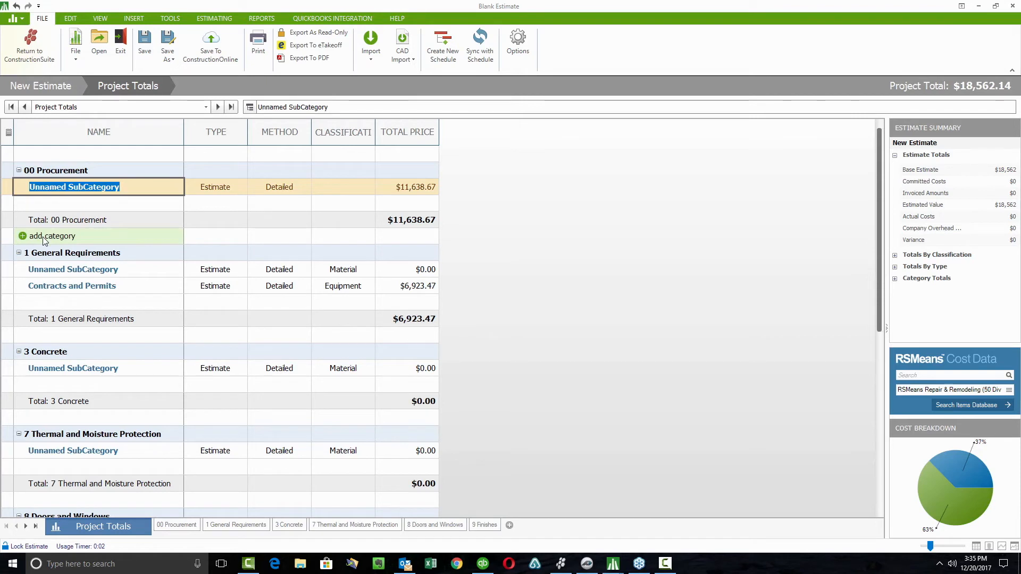
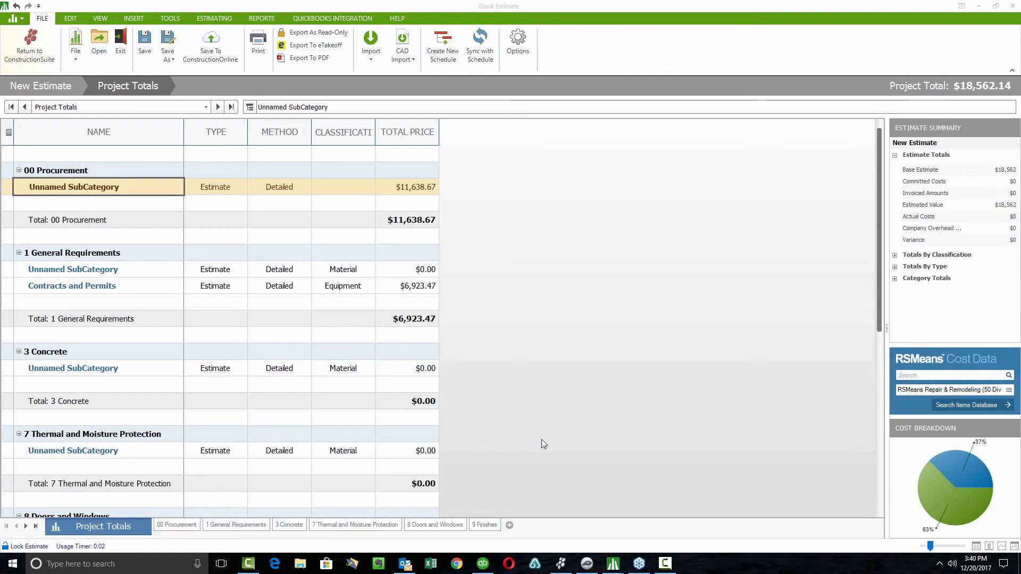
# Switch to the Lot 185 - Baldwin Park estimate and set the items database costbook to RSMeans Residential Cost Data (MasterFormat 16 Division).
pyautogui.moveTo(614, 563)
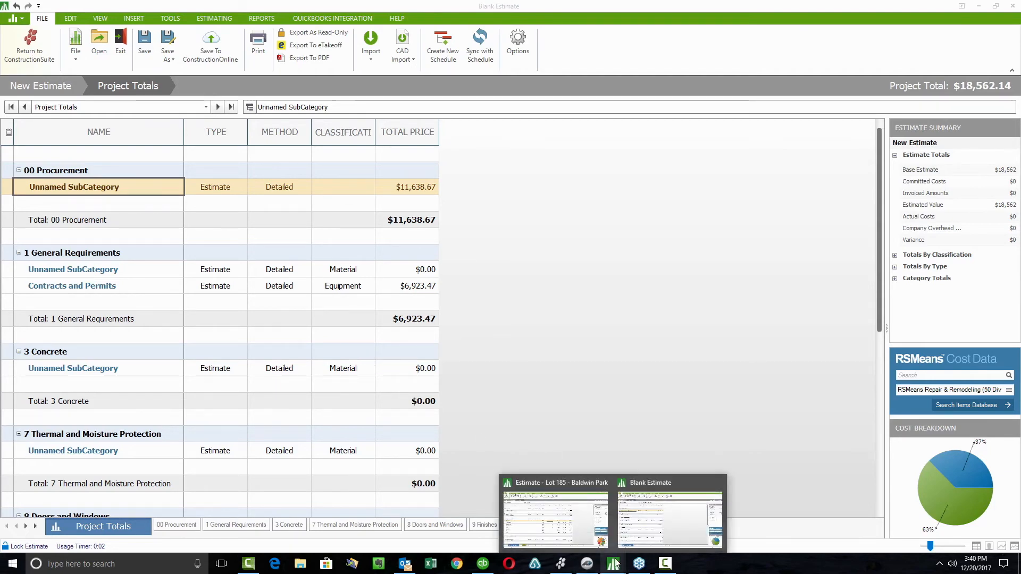
pyautogui.click(583, 531)
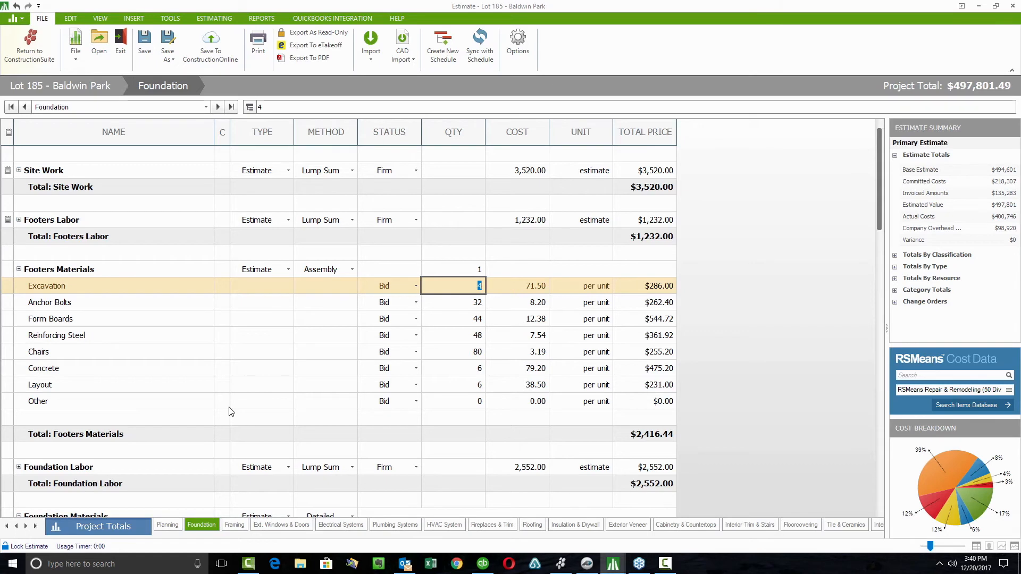
pyautogui.click(975, 407)
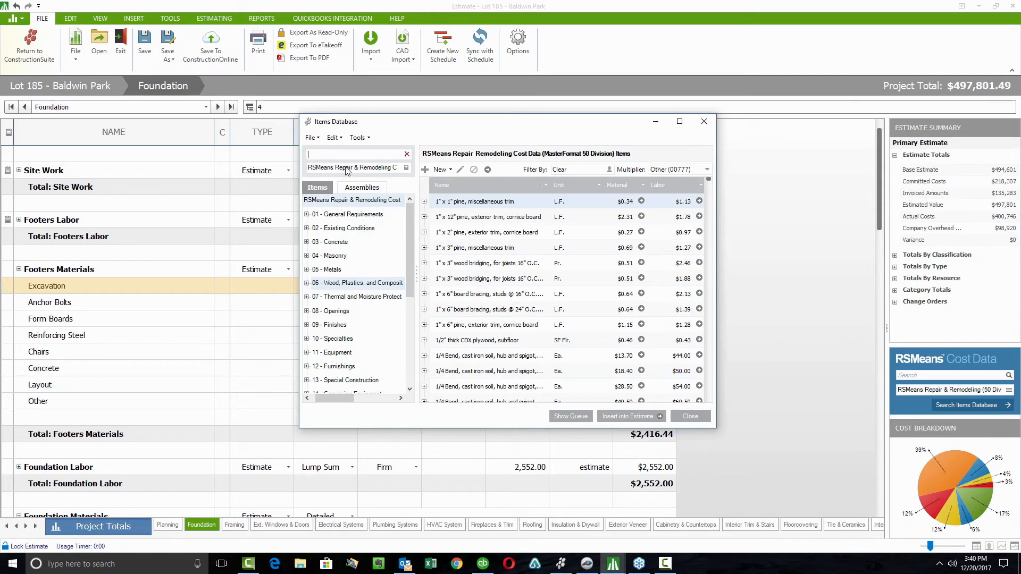
pyautogui.click(406, 168)
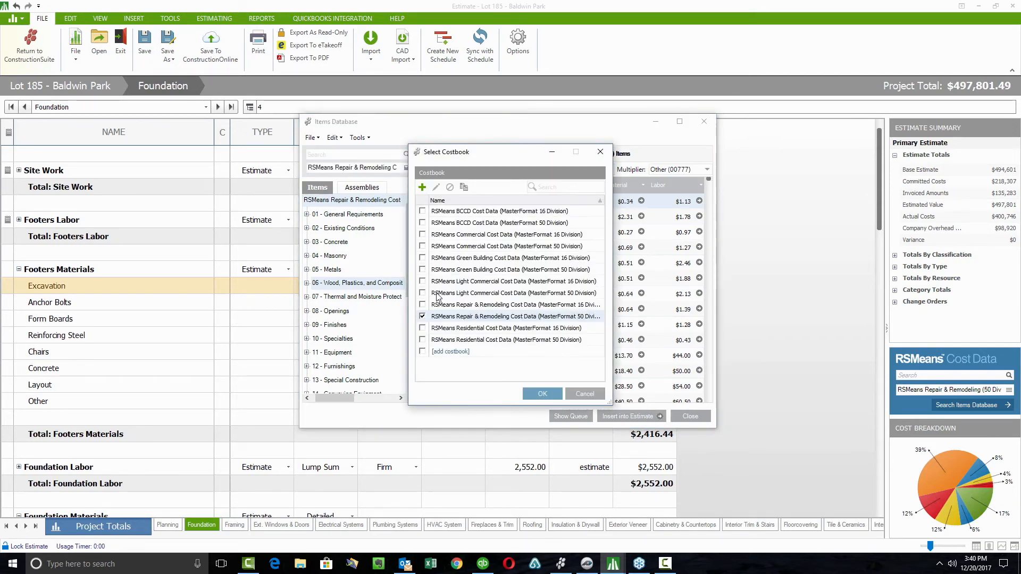
pyautogui.click(423, 328)
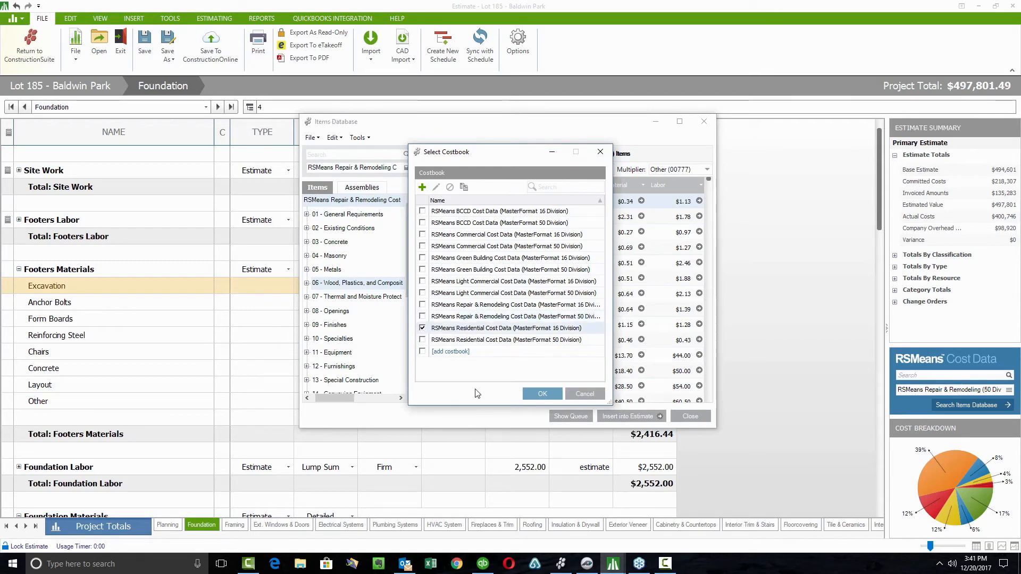
pyautogui.click(542, 394)
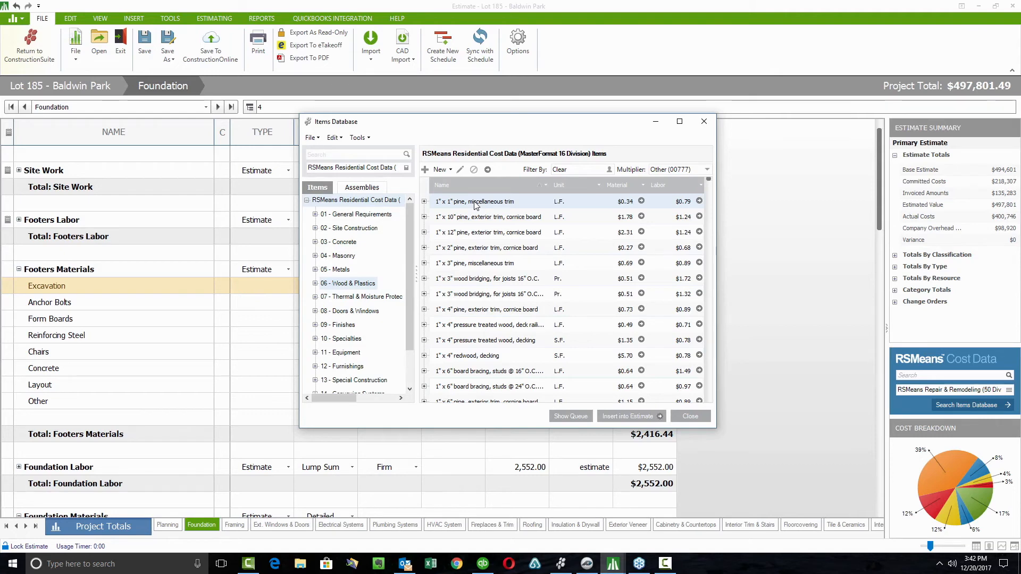
# Examine the material and labor components of the 1/2" sheetrock wall system assembly under Interiors, 0604 - Drywall & Thincoat Wall.
pyautogui.click(360, 189)
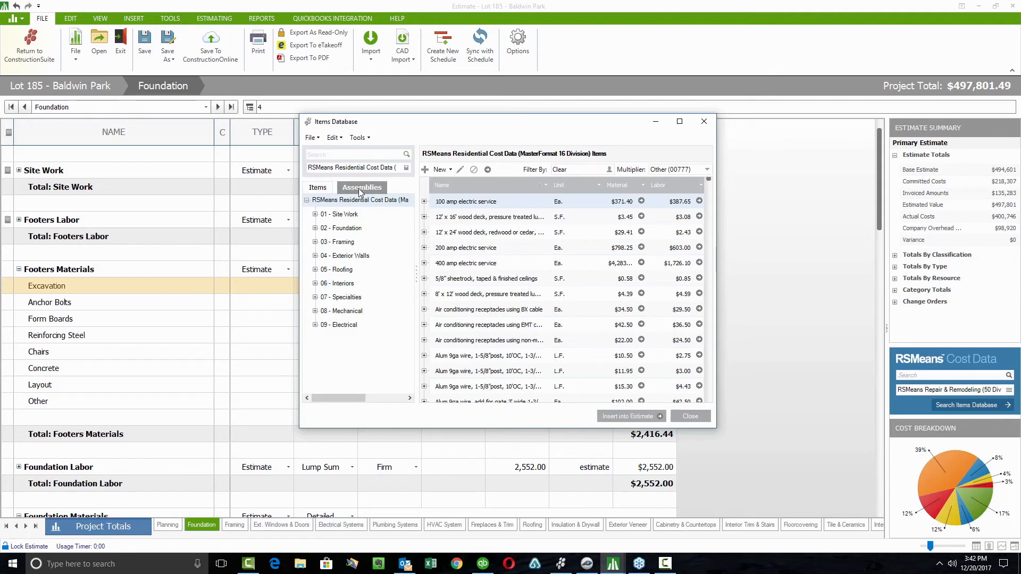
pyautogui.click(316, 285)
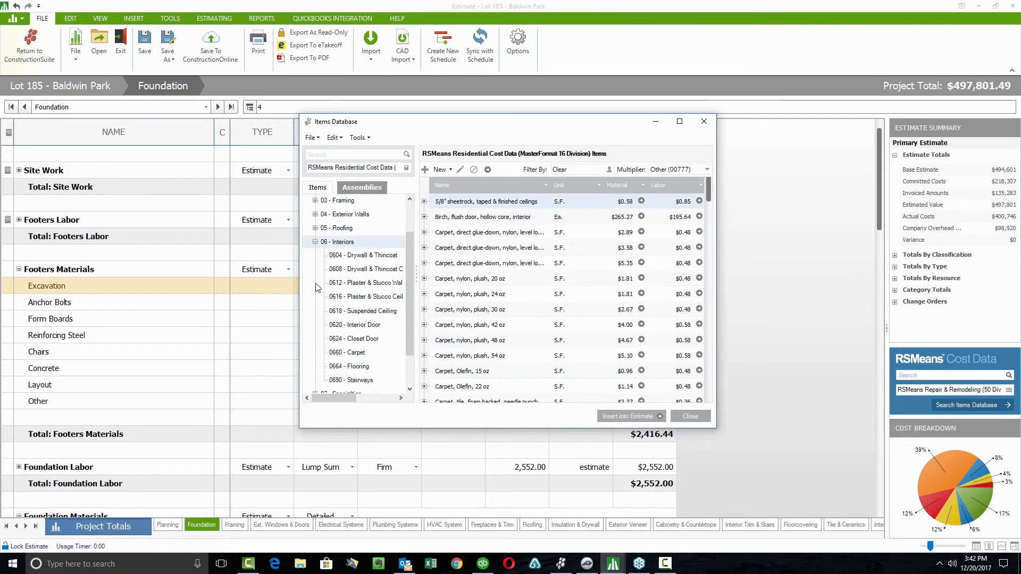
pyautogui.click(348, 257)
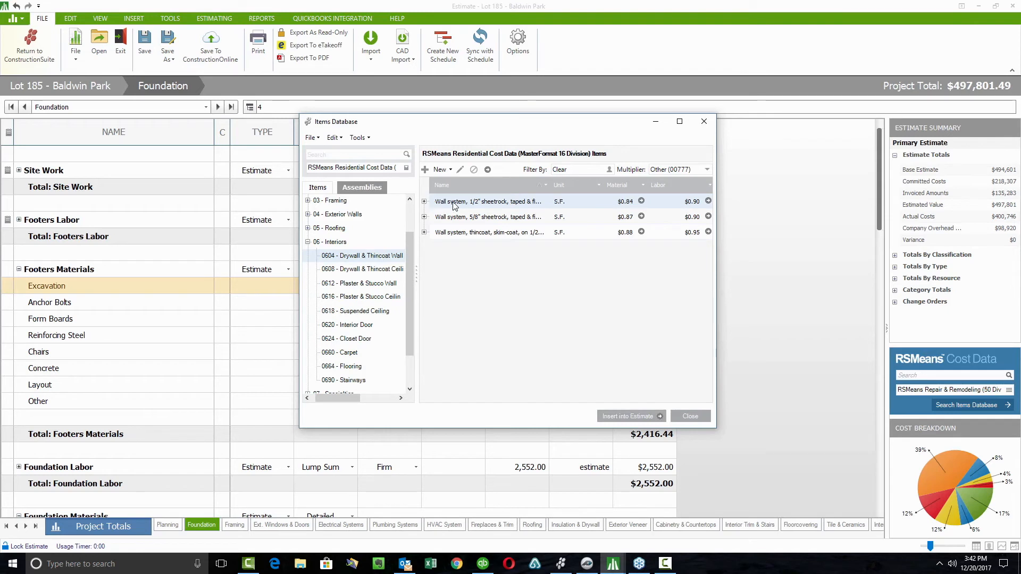
pyautogui.click(424, 202)
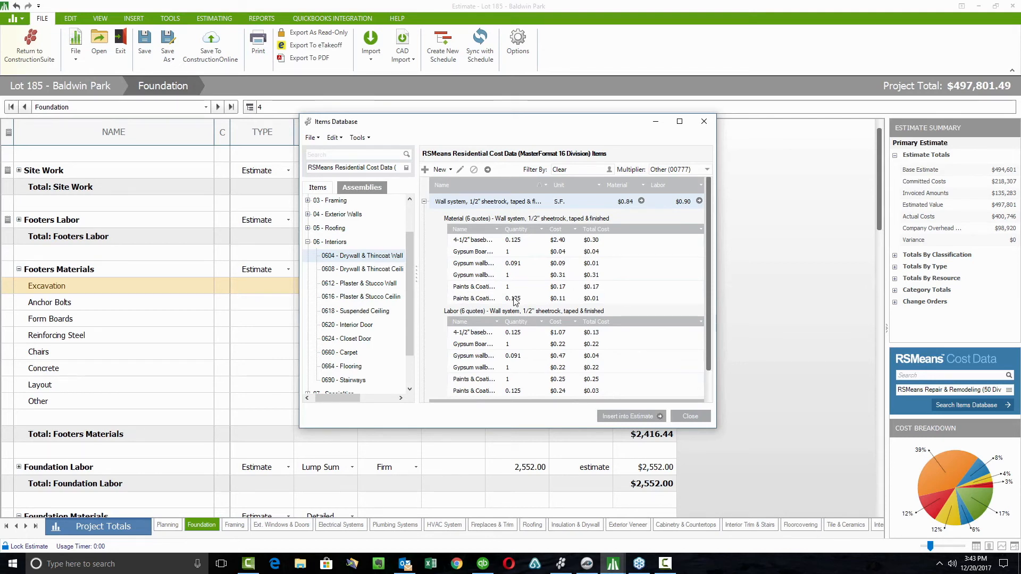
pyautogui.scroll(-3, 515, 301)
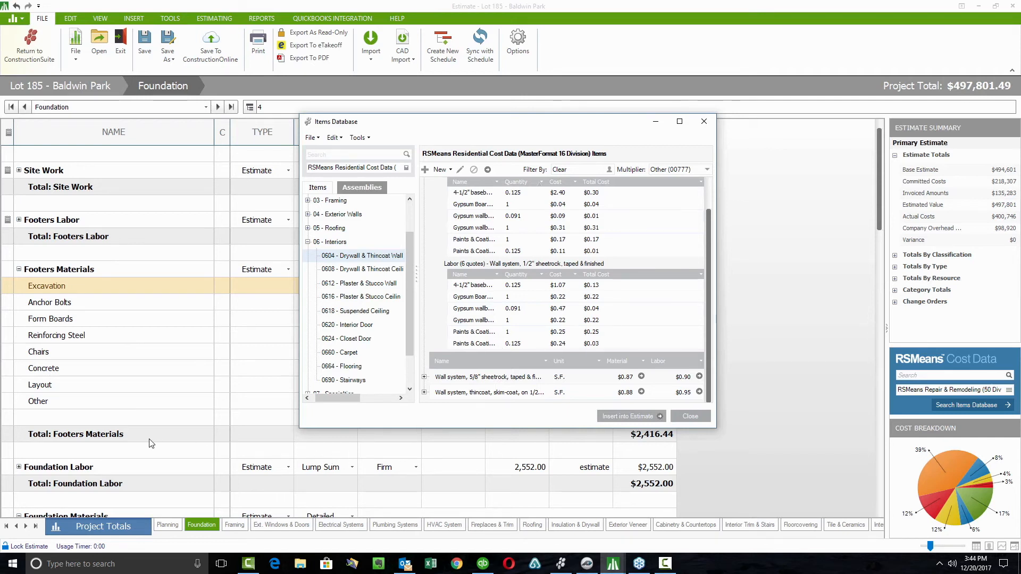
# Insert the 1/2" sheetrock wall system assembly below Foundation Labor with a quantity of 400, and close the items database.
pyautogui.click(133, 470)
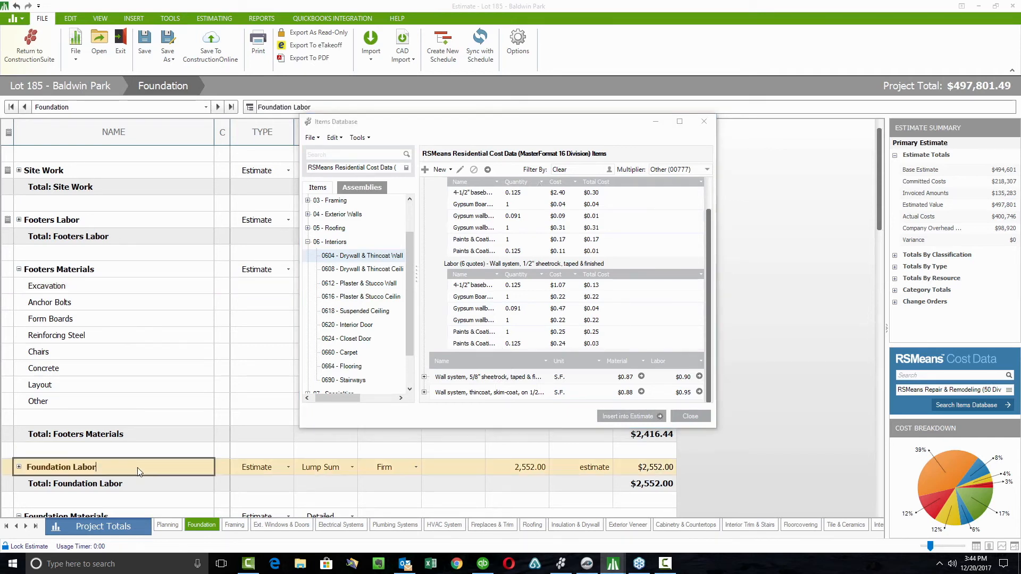
pyautogui.click(640, 416)
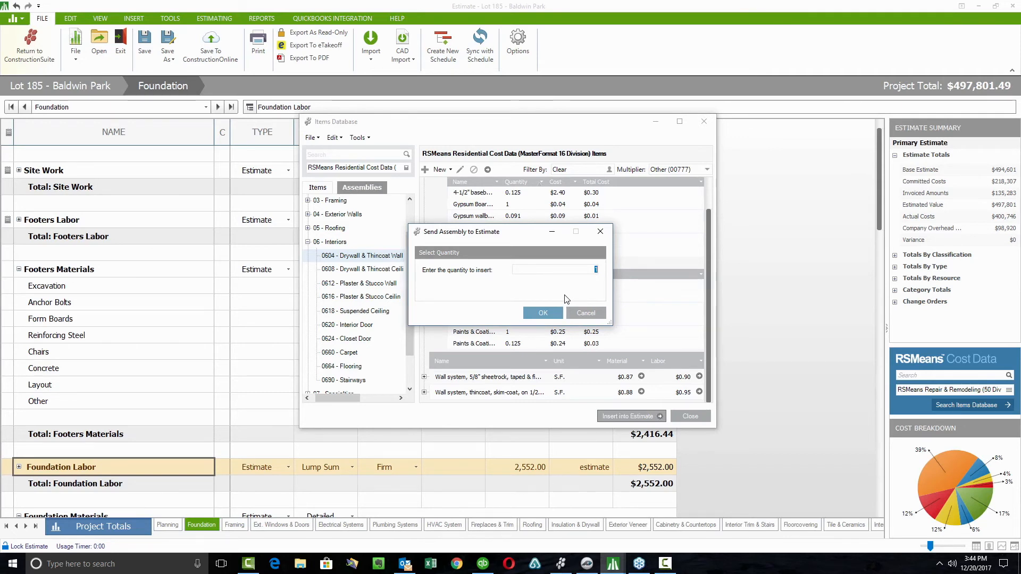
pyautogui.write('400')
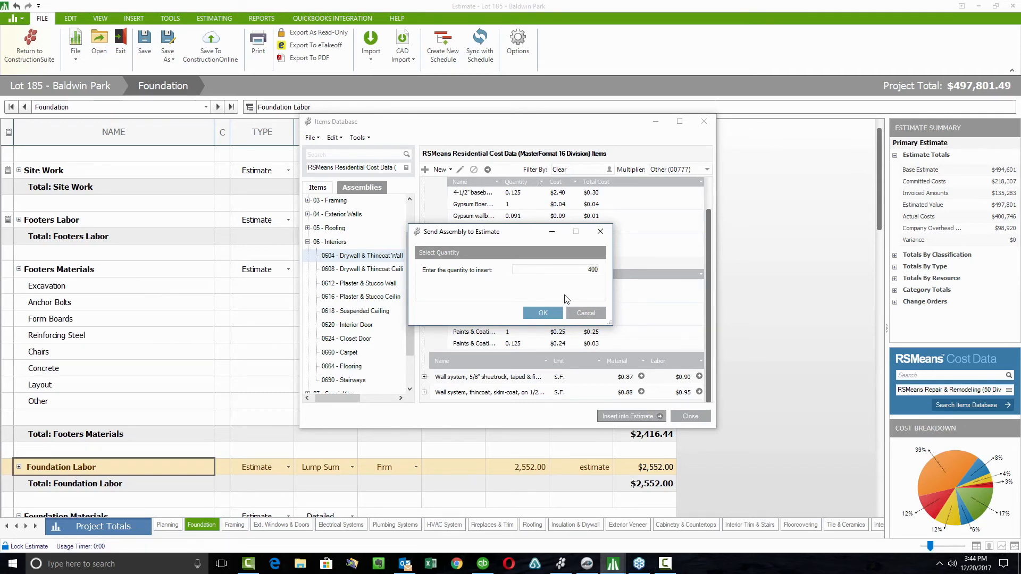
pyautogui.click(543, 312)
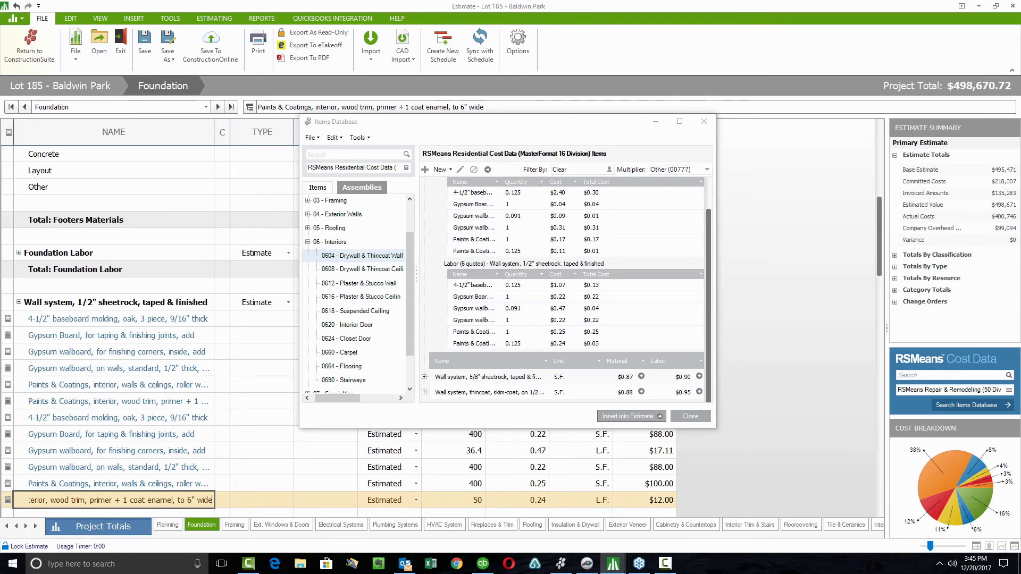
pyautogui.click(705, 123)
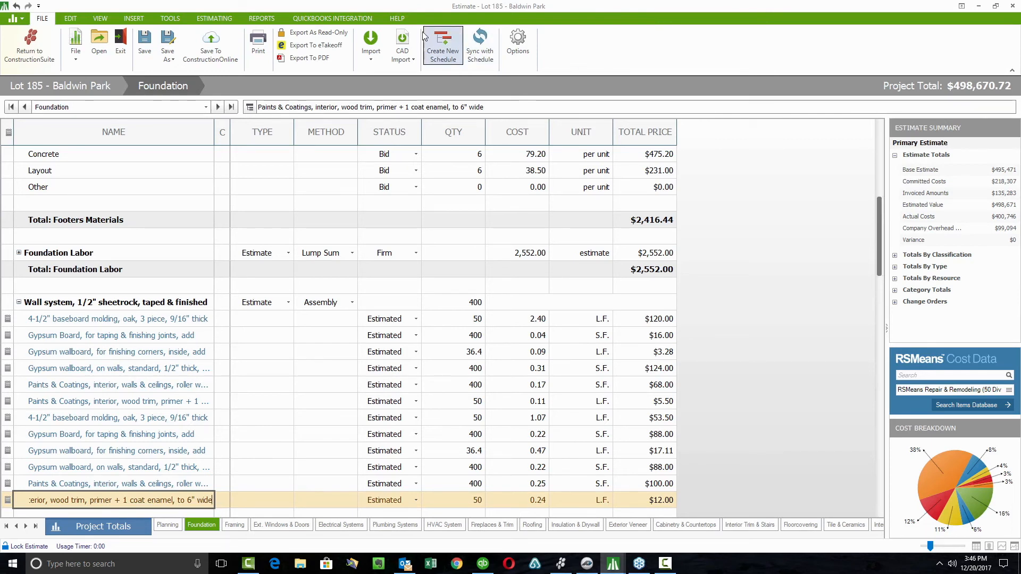
# View the QuickBooks import options for actuals, committed costs and invoiced amounts.
pyautogui.click(343, 19)
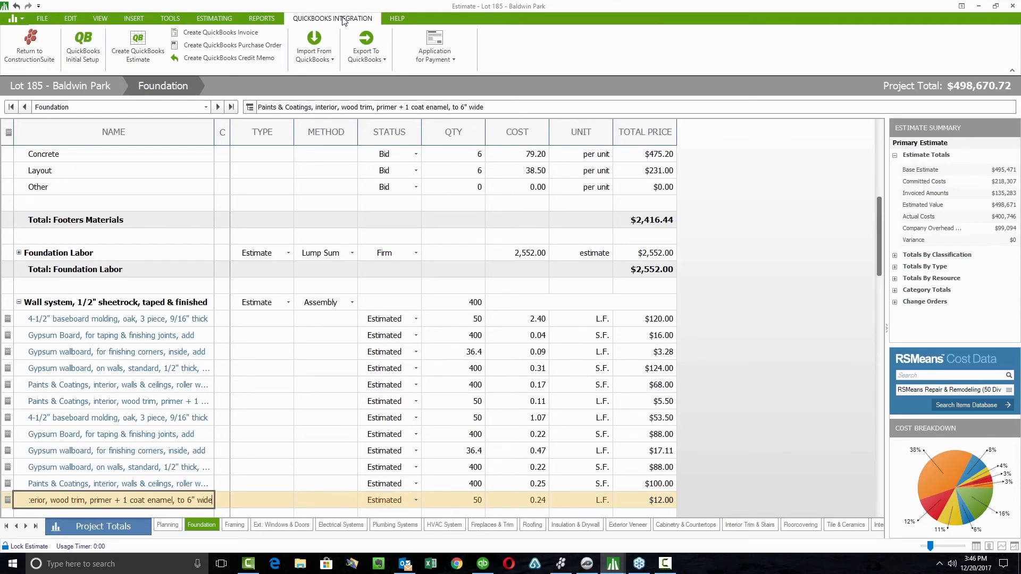
pyautogui.click(326, 55)
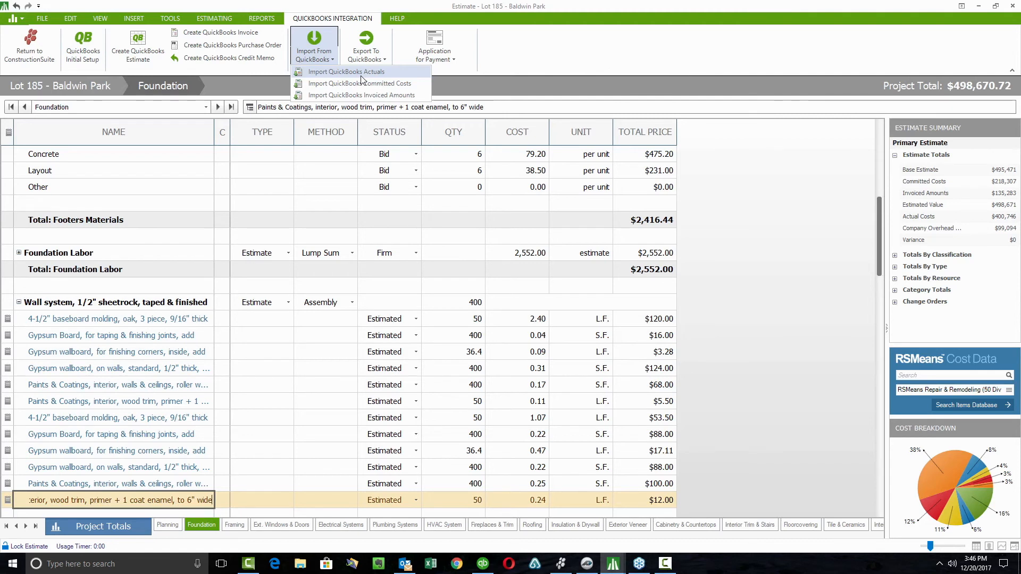
pyautogui.click(553, 44)
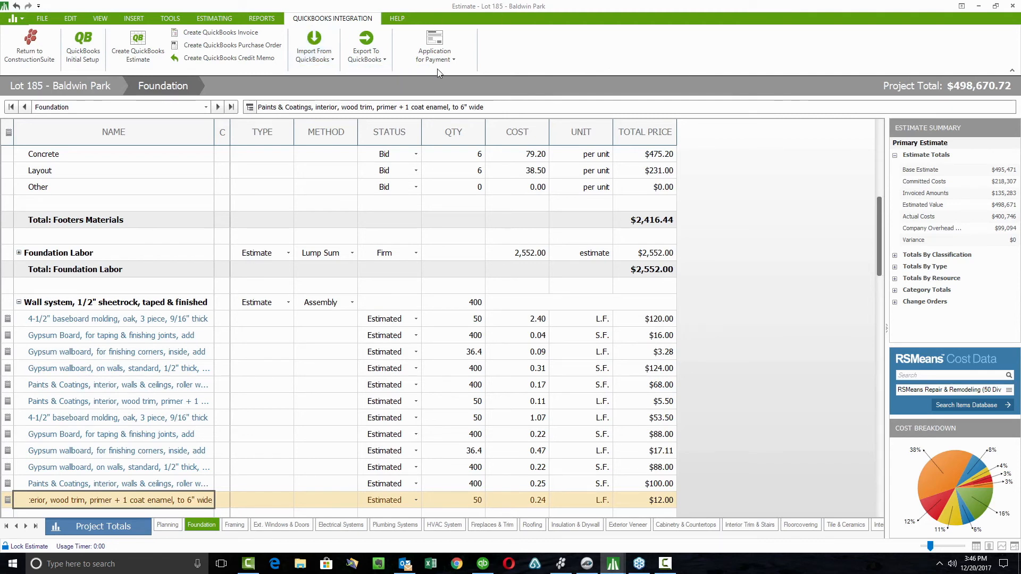
# Turn off importing actuals from QuickBooks in the estimate options.
pyautogui.click(170, 20)
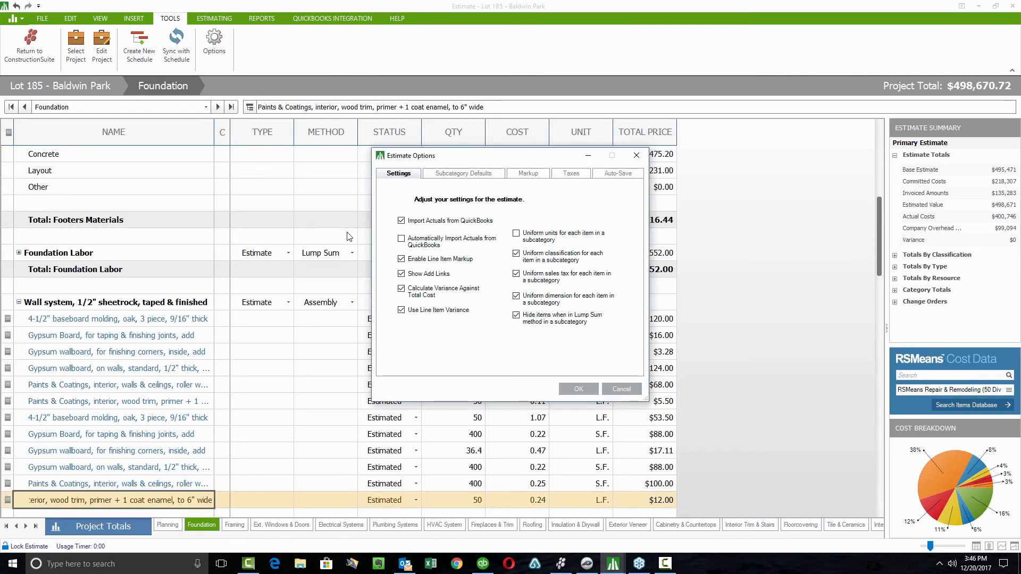
pyautogui.click(401, 221)
pyautogui.click(563, 391)
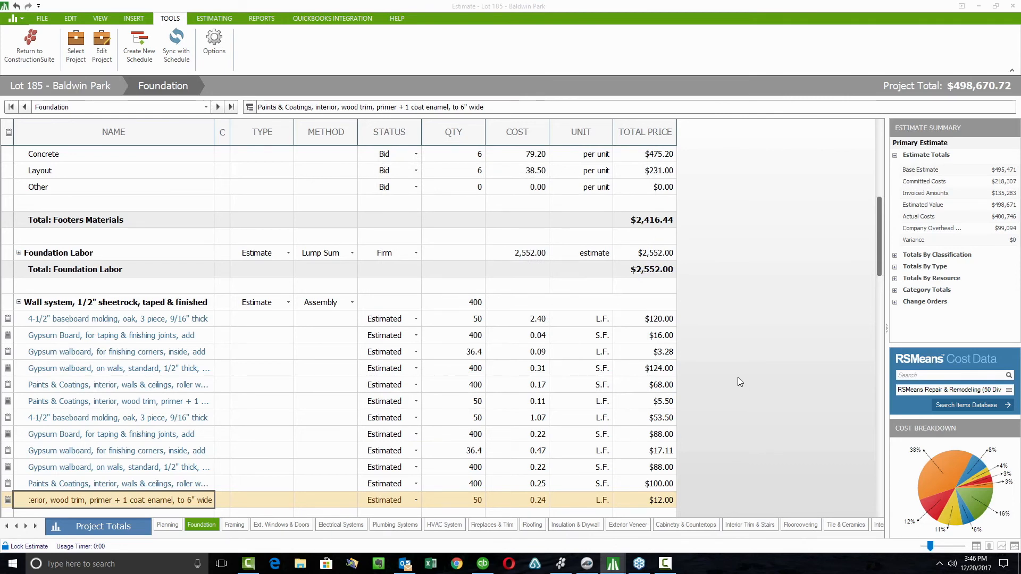
# Show the Actual column beside Total Price in the Foundation estimate.
pyautogui.click(649, 137)
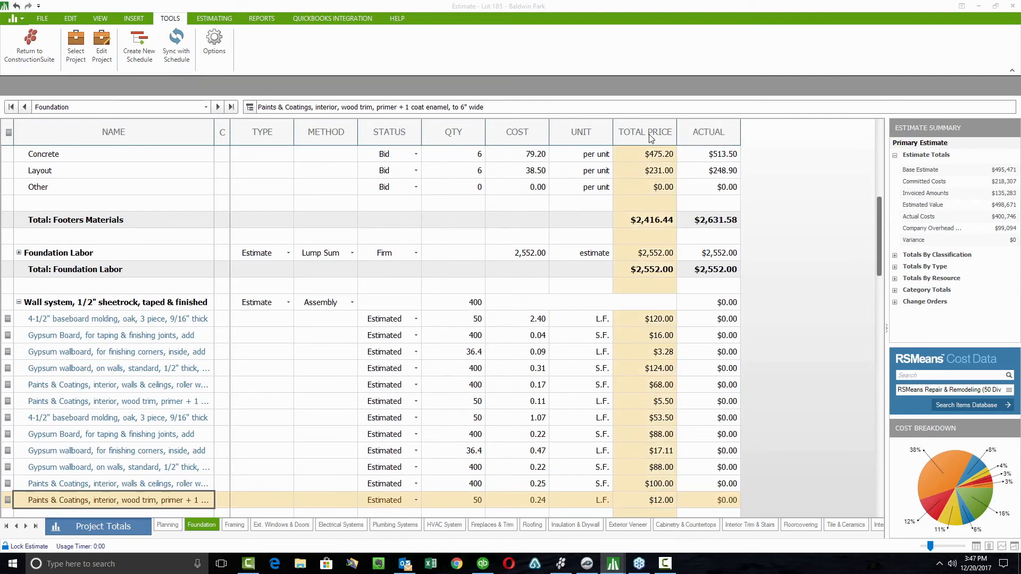
pyautogui.rightClick(649, 137)
pyautogui.click(812, 193)
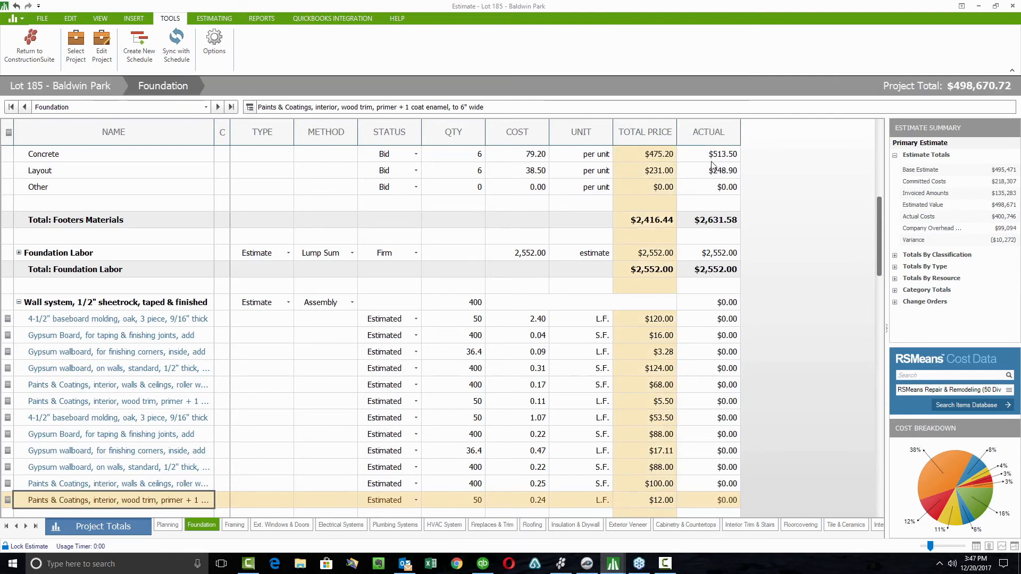
# Set the actual cost of the first 4-1/2" oak baseboard molding item in the wall system to $500.
pyautogui.click(711, 319)
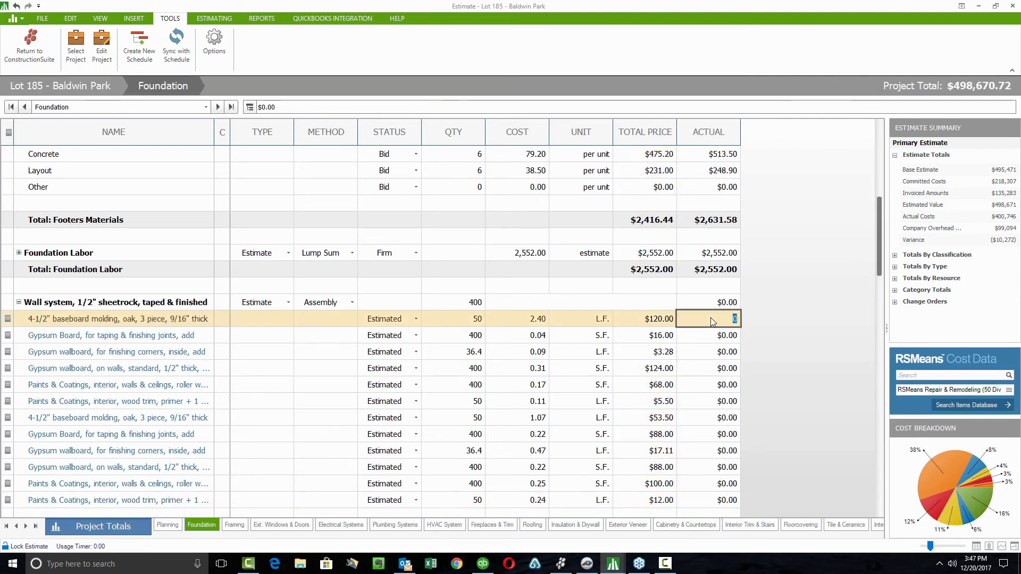
pyautogui.write('500')
pyautogui.press('Return')
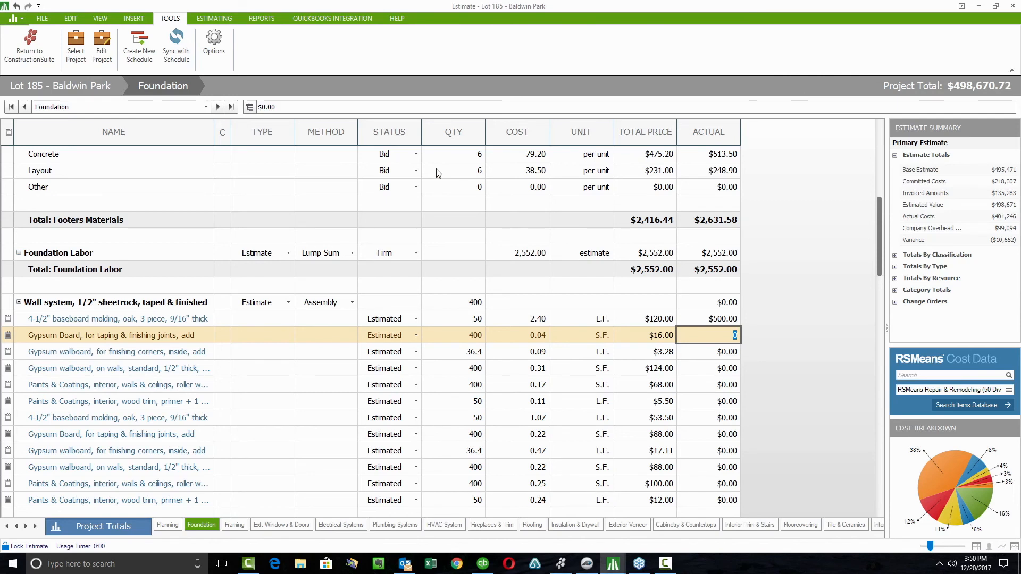
# Open the estimate's classification markup settings to view the material, labor, subcontractor, equipment and other percentages.
pyautogui.click(215, 20)
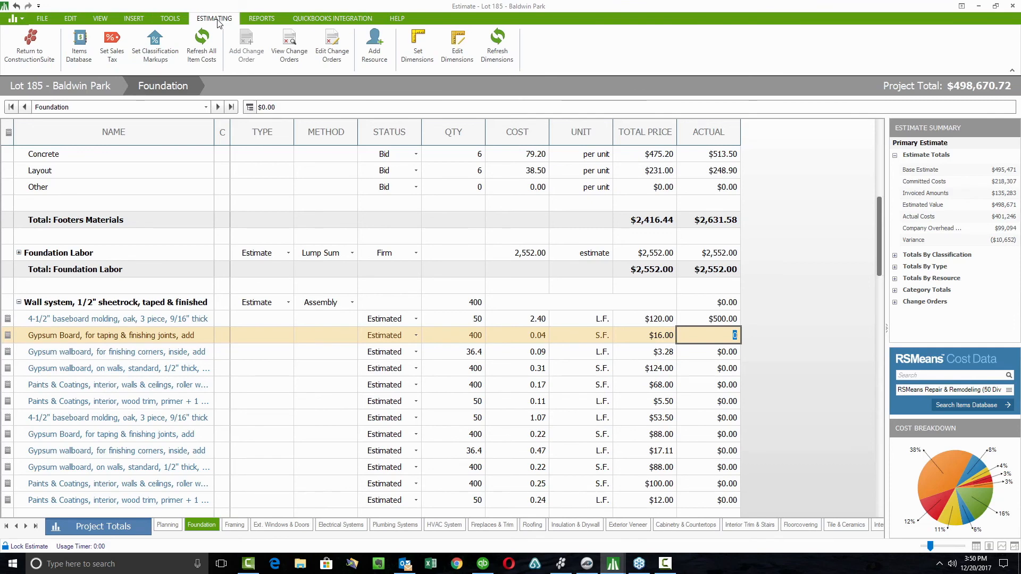
pyautogui.click(151, 53)
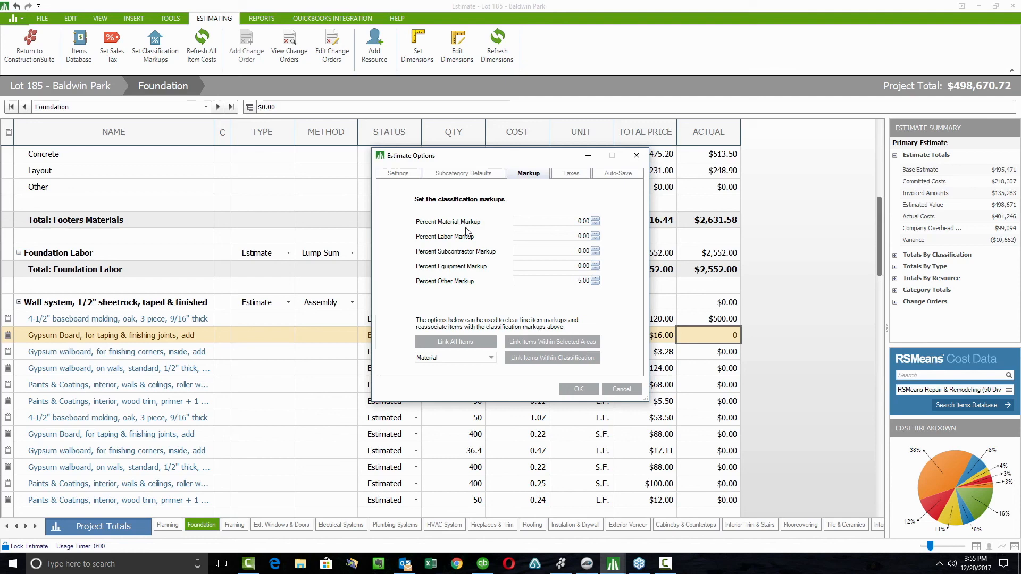
# Switch to the main UDA ConstructionSuite projects window and show its help and online assistance options.
pyautogui.click(560, 563)
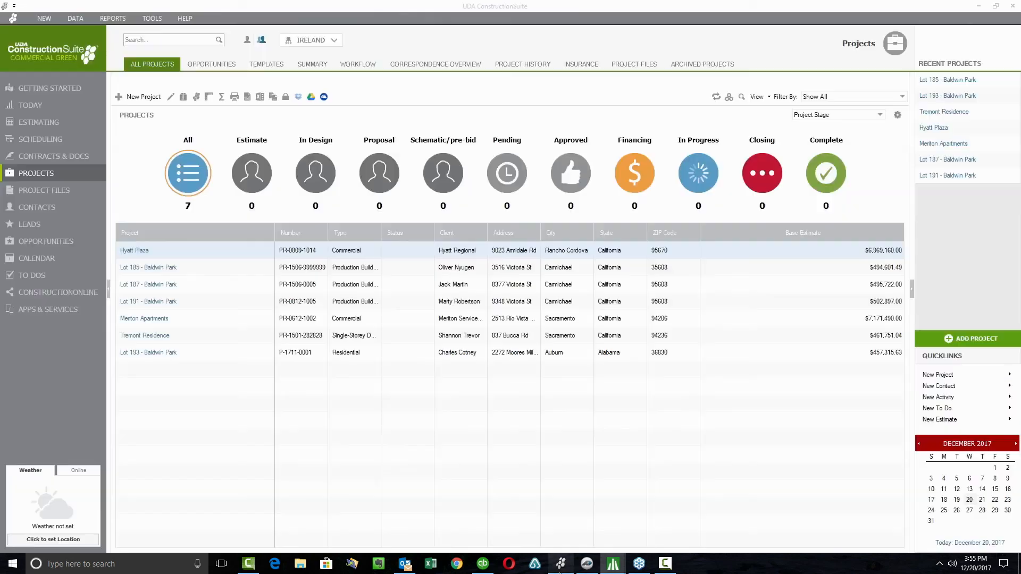
pyautogui.click(189, 20)
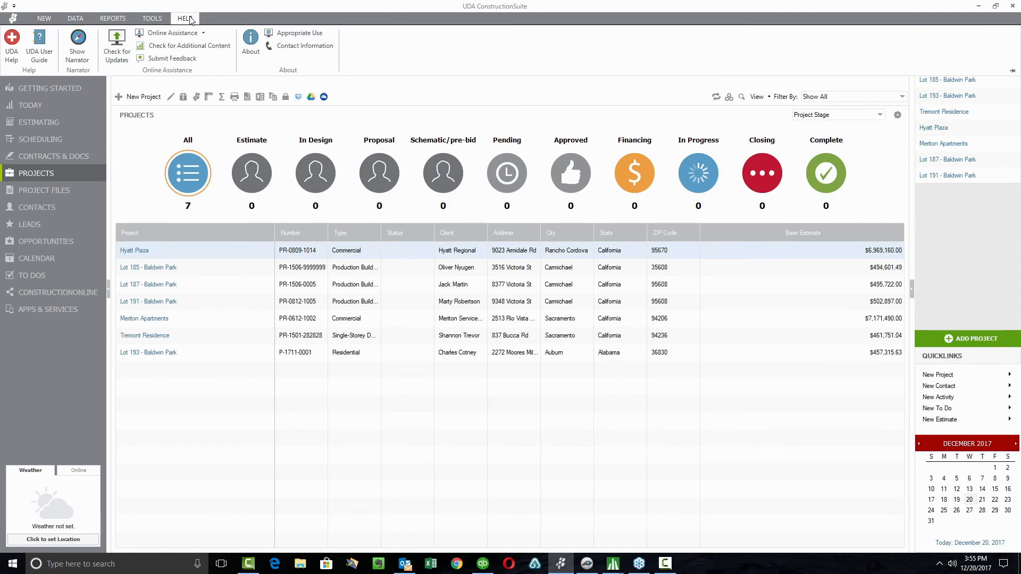